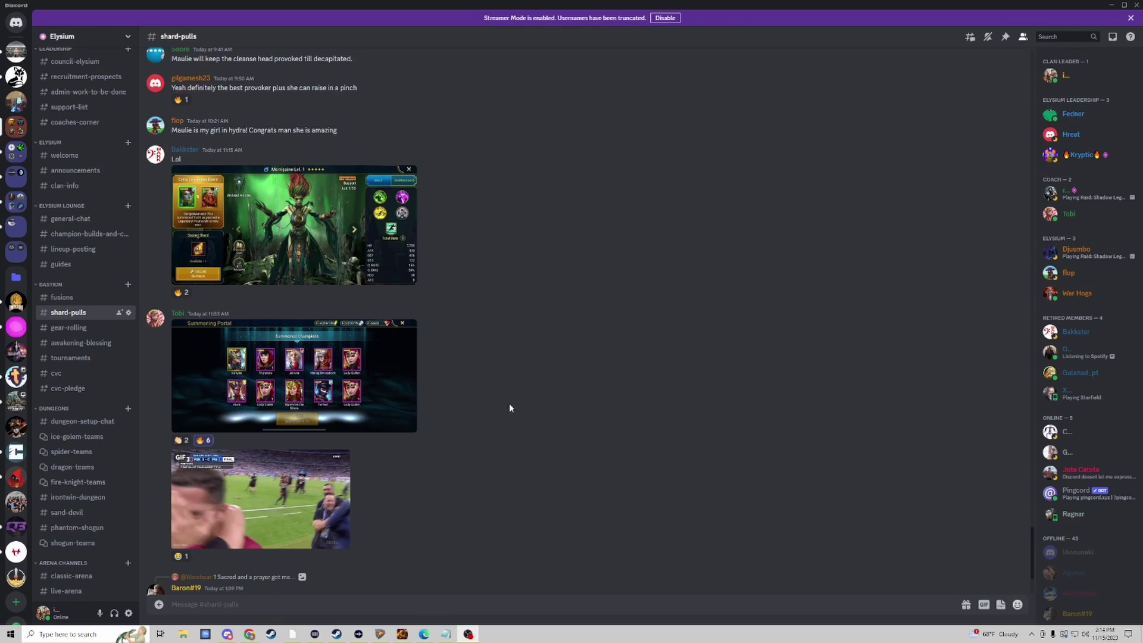
- Load the discord.gg invite link in Chrome and join the Farbstoff's Laberecke server
{"action": "left_click", "coordinate": [249, 634]}
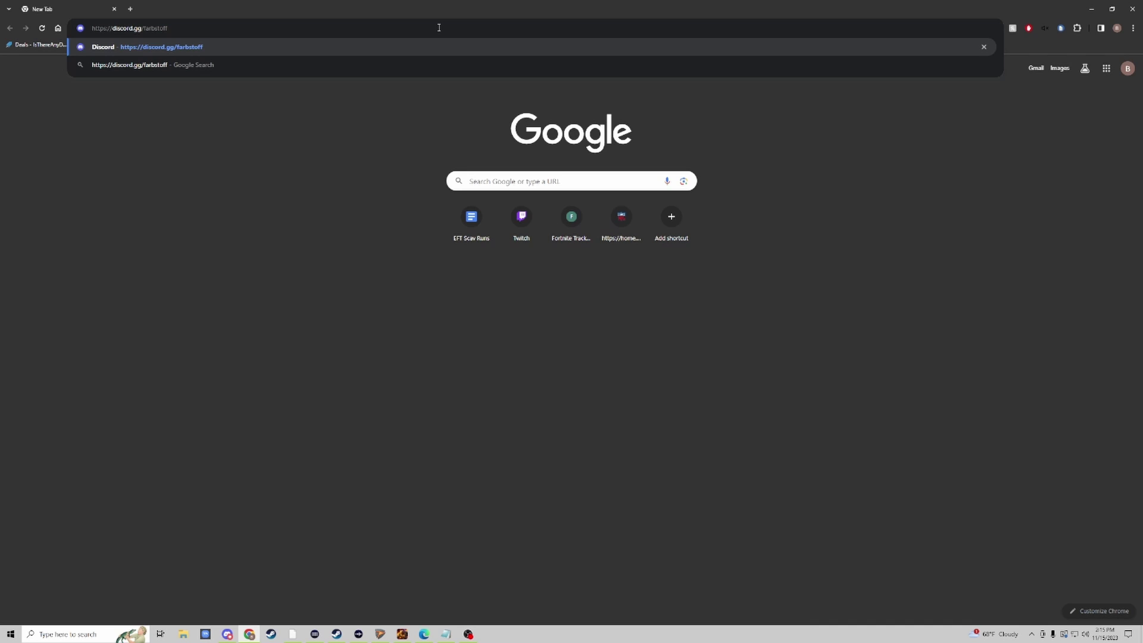
{"action": "key", "text": "Return"}
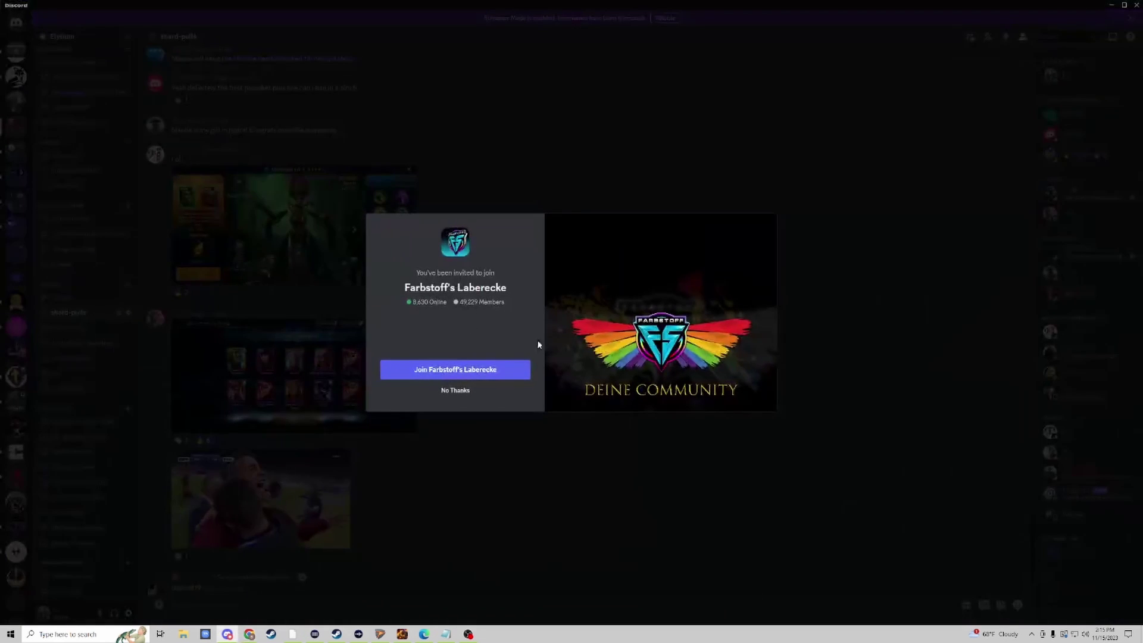
{"action": "left_click", "coordinate": [428, 376]}
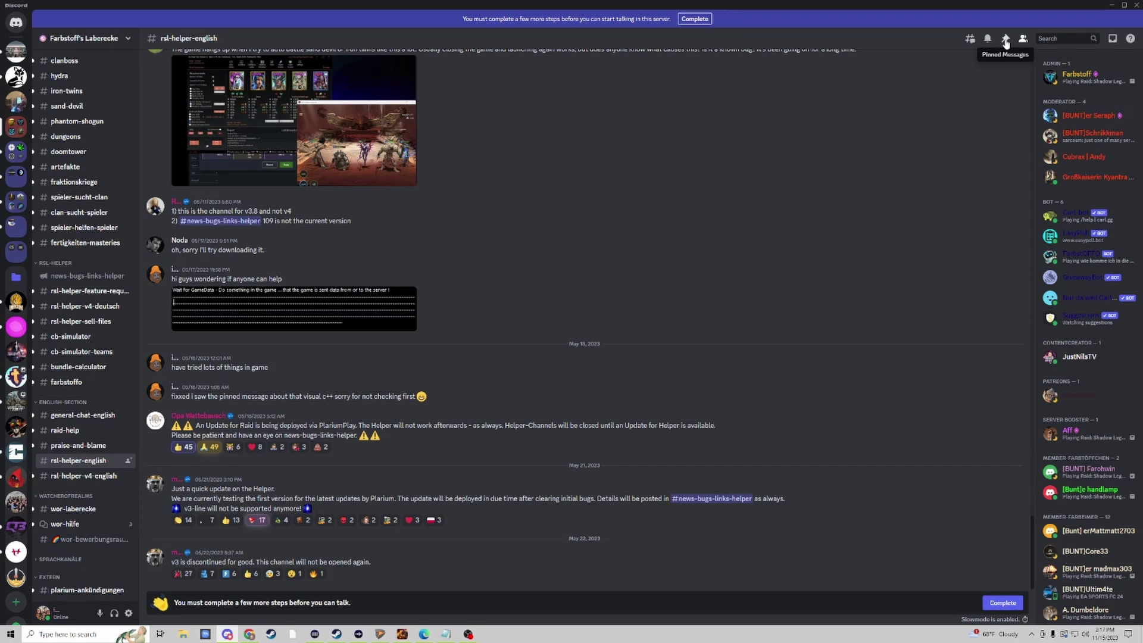
- Open the channel's pinned messages and download the installer from the installer.rsl-helper.de link
{"action": "left_click", "coordinate": [1006, 40]}
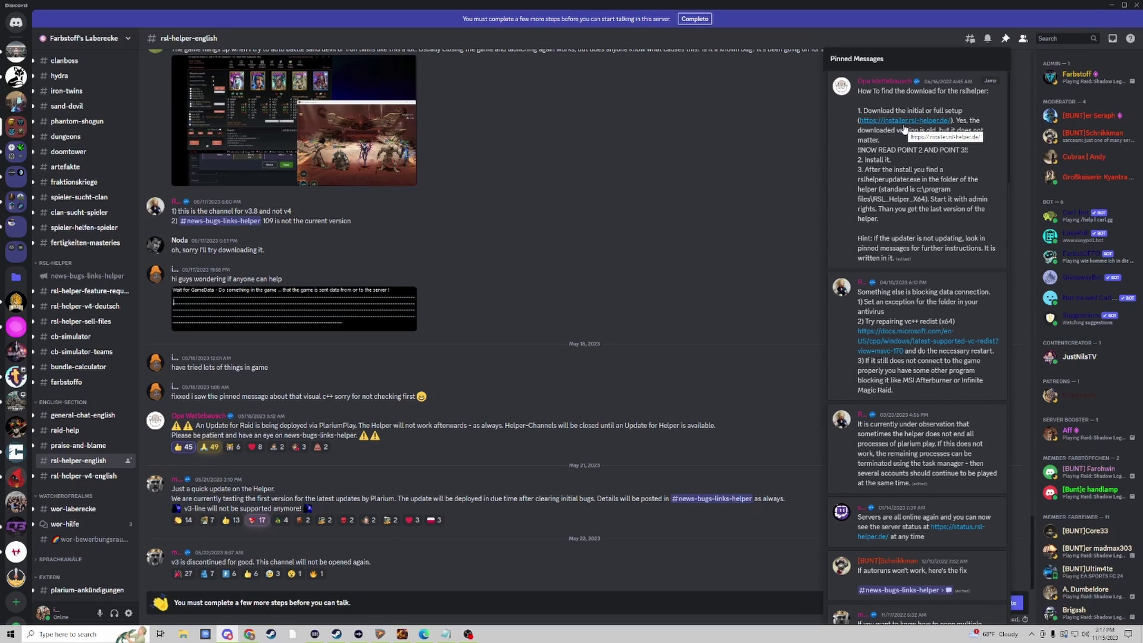
{"action": "left_click", "coordinate": [904, 121]}
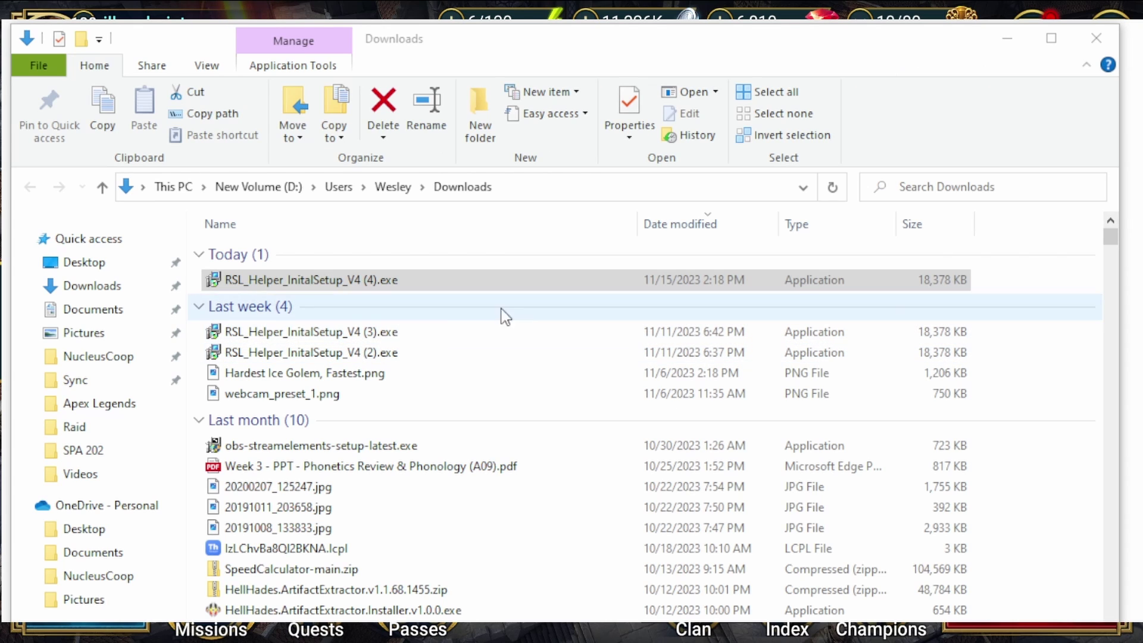
- Run RSL_Helper_InitalSetup_V4 (4).exe and install into the existing C:\Program Files\RSL_Helper_V4 folder
{"action": "left_click", "coordinate": [423, 279]}
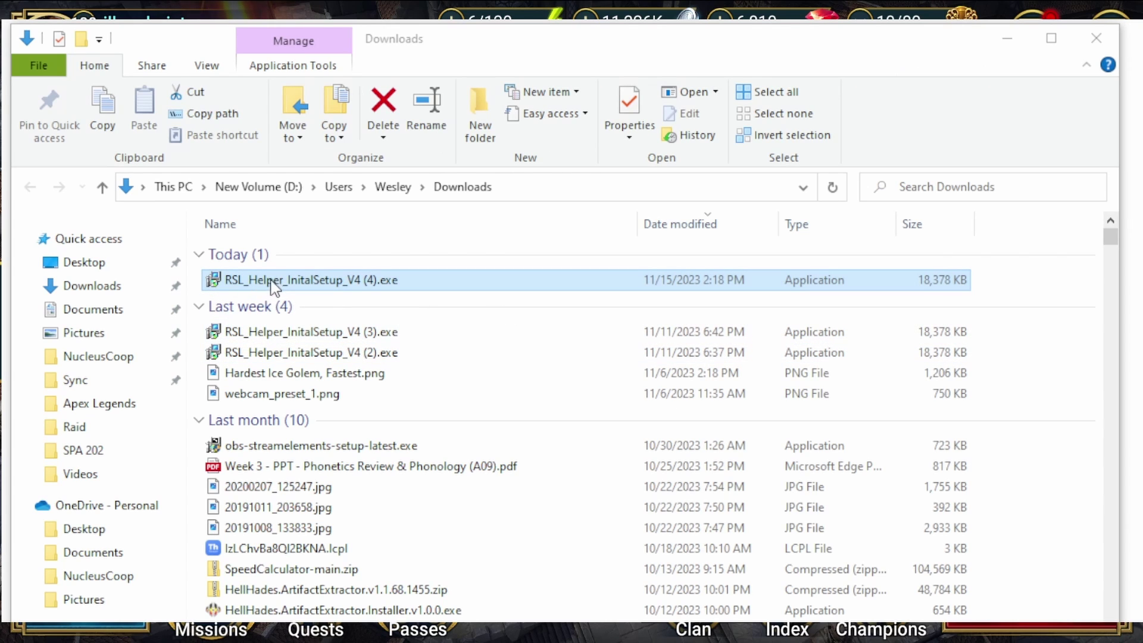
{"action": "double_click", "coordinate": [301, 281]}
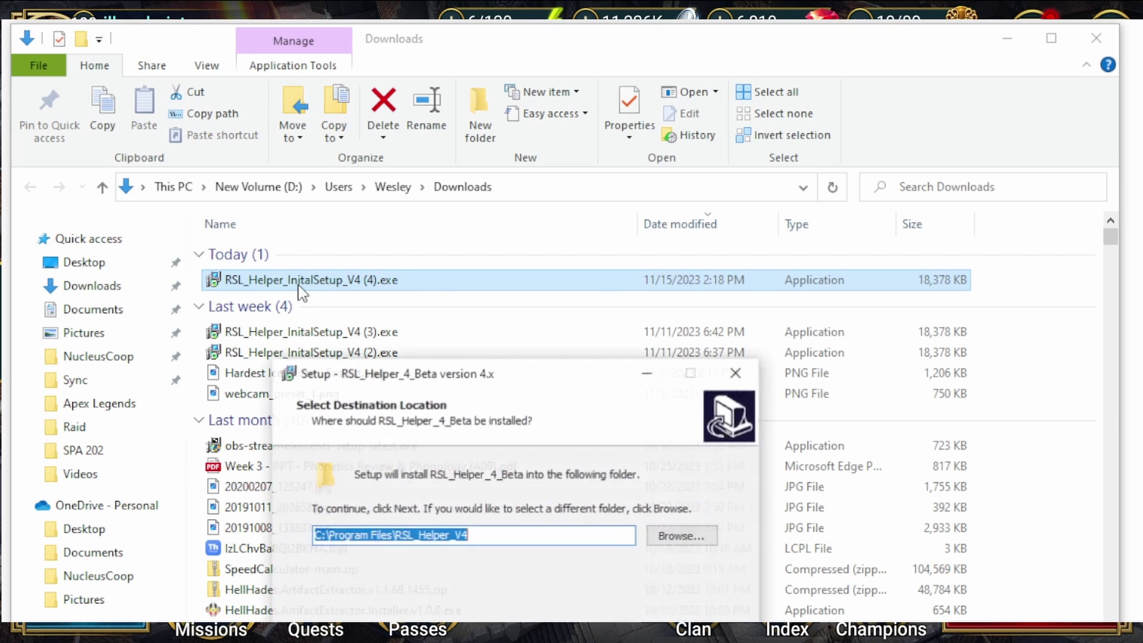
{"action": "left_click_drag", "start_coordinate": [523, 374], "coordinate": [439, 130]}
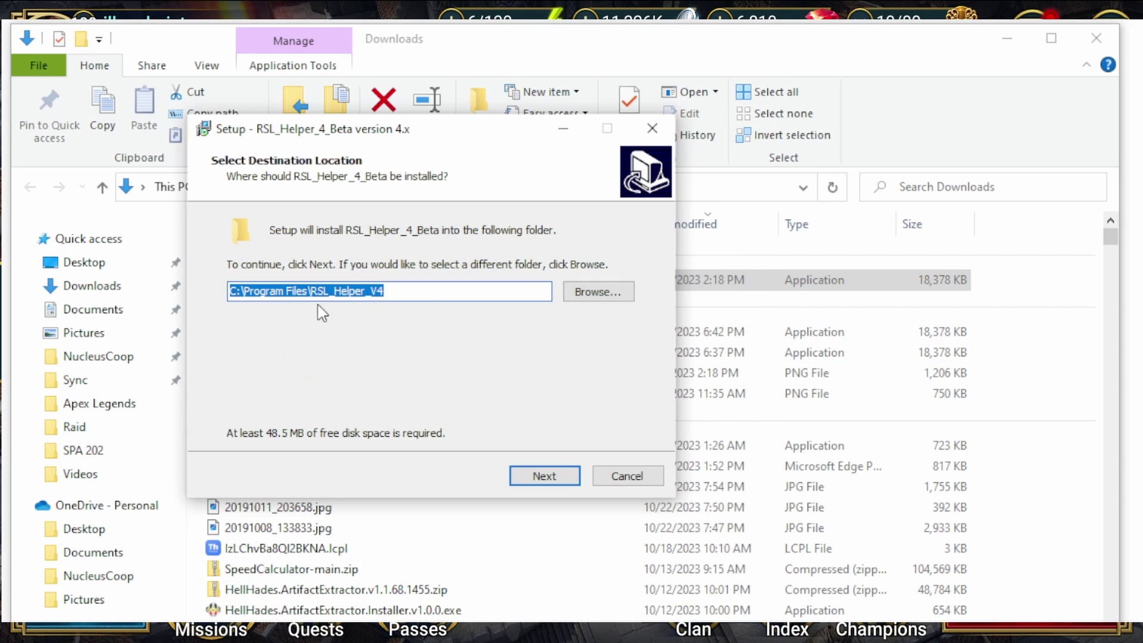
{"action": "left_click", "coordinate": [424, 289]}
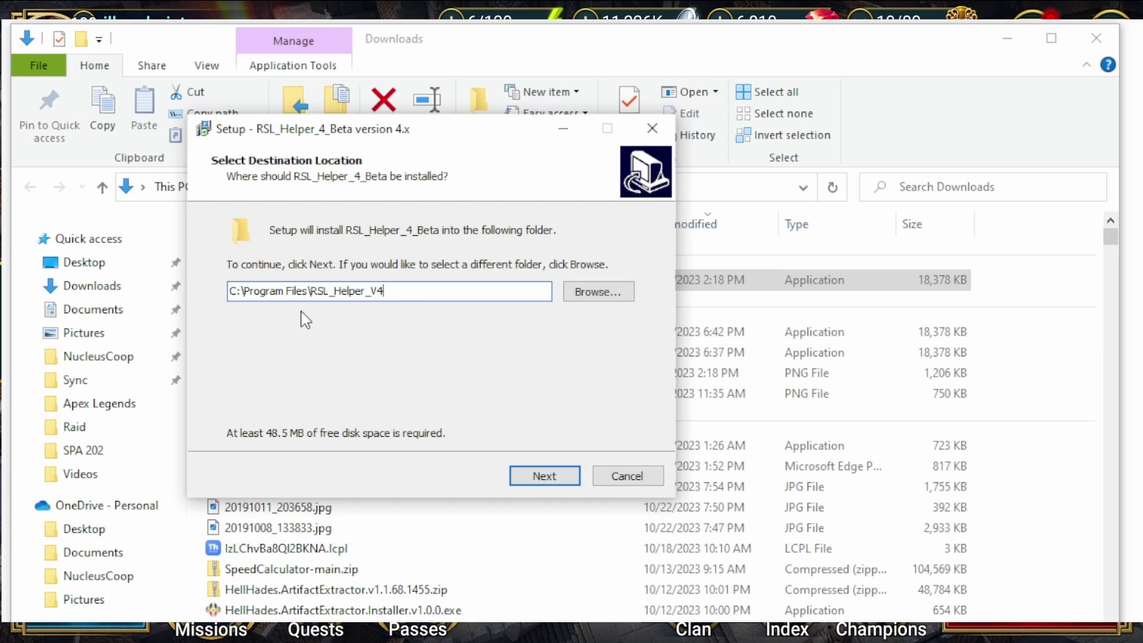
{"action": "left_click", "coordinate": [541, 479]}
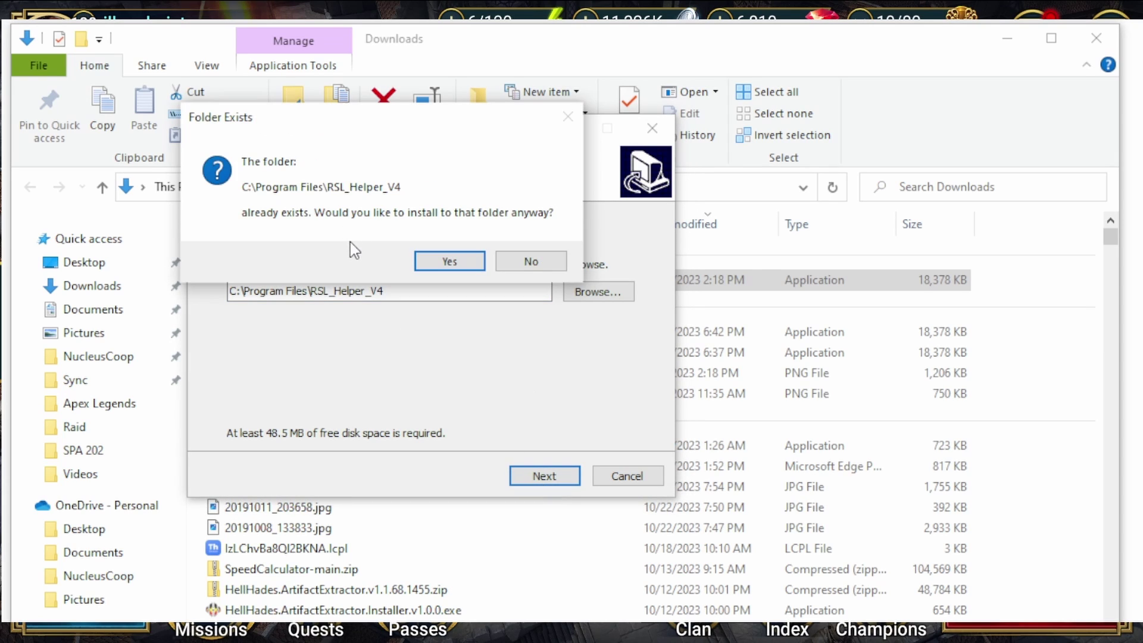
{"action": "left_click", "coordinate": [455, 272]}
{"action": "left_click", "coordinate": [544, 474]}
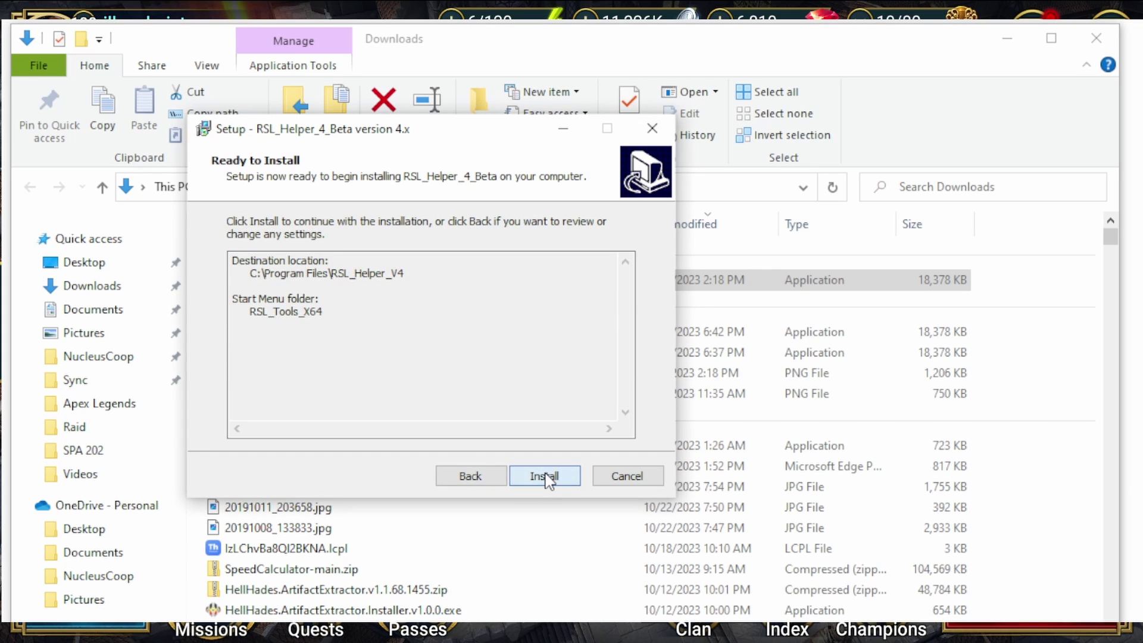
{"action": "left_click", "coordinate": [543, 475]}
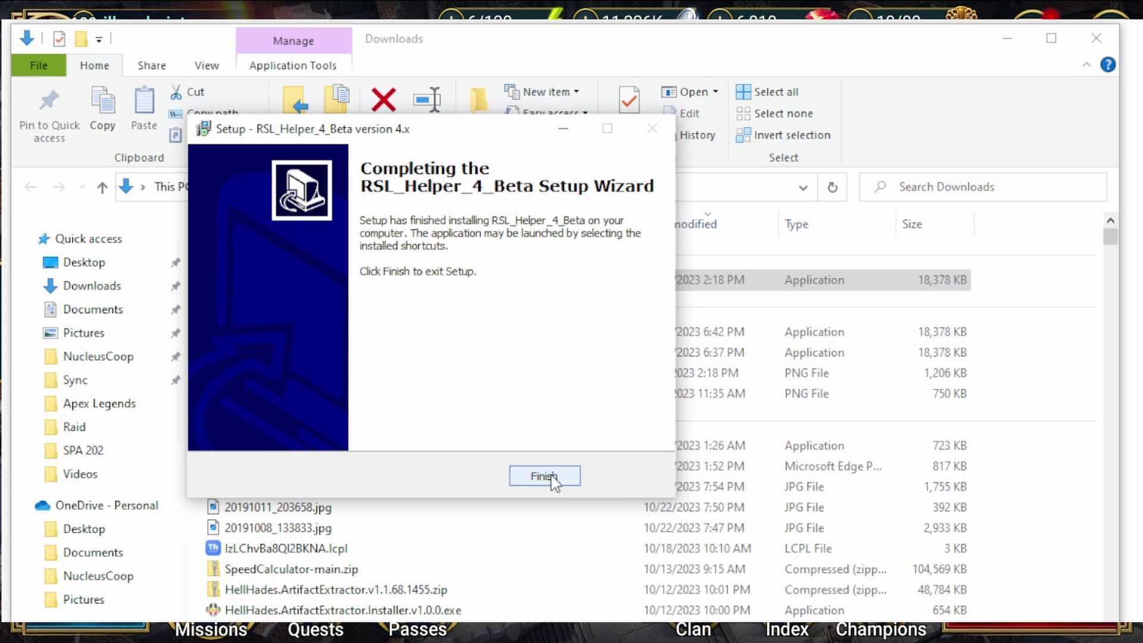
- Finish the setup wizard and browse to C:\Program Files\RSL_Helper_V4 in File Explorer
{"action": "left_click", "coordinate": [544, 476]}
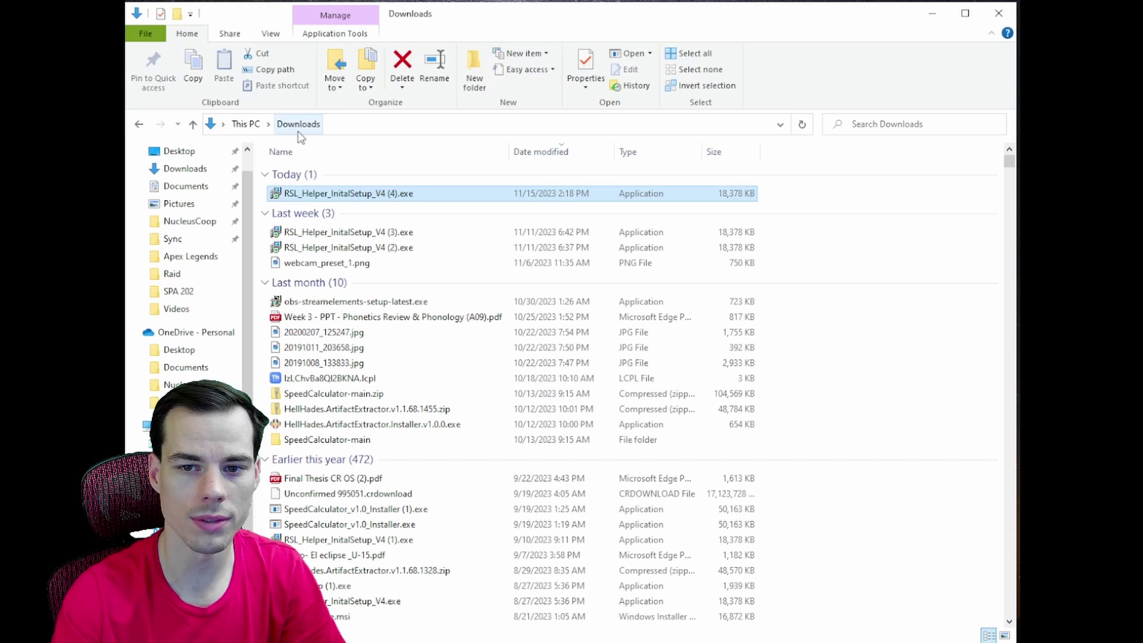
{"action": "left_click", "coordinate": [249, 129]}
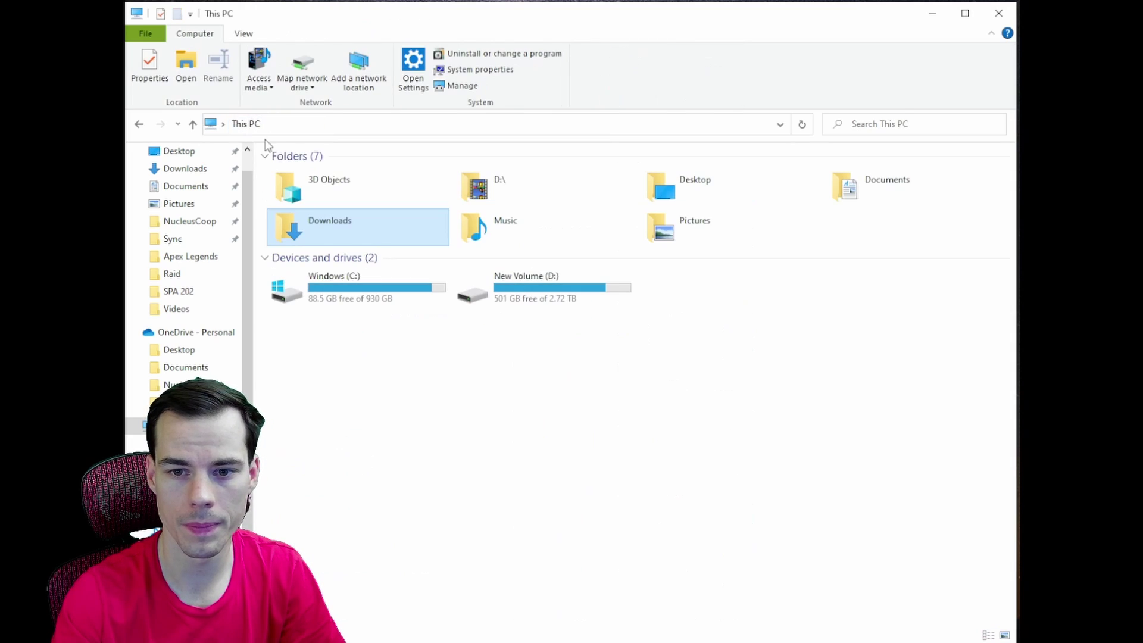
{"action": "double_click", "coordinate": [327, 301]}
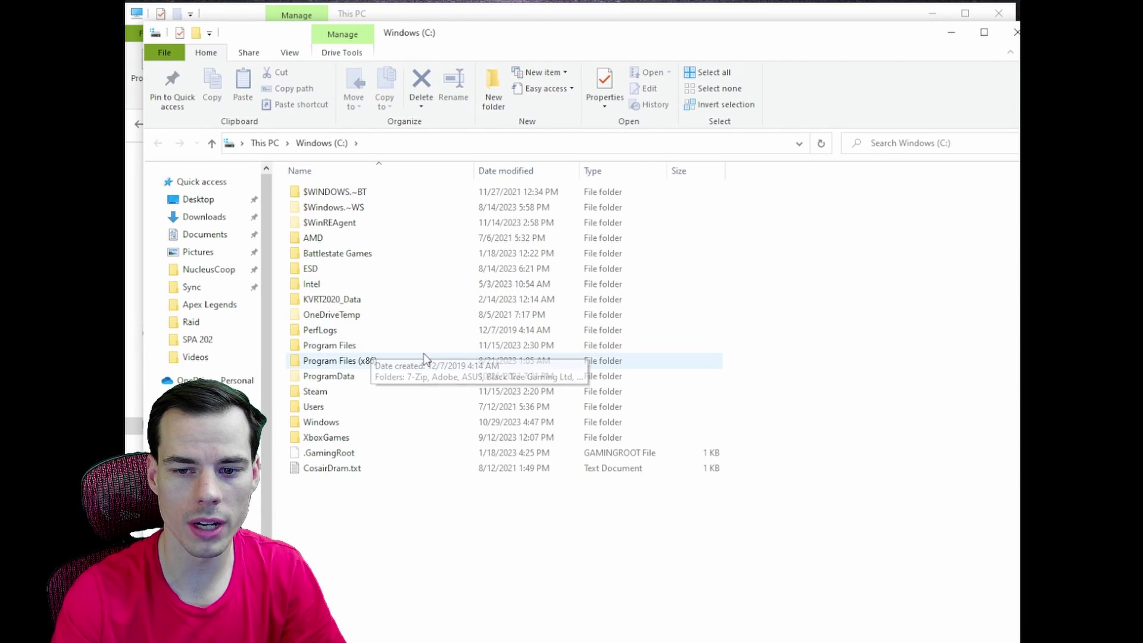
{"action": "double_click", "coordinate": [384, 348]}
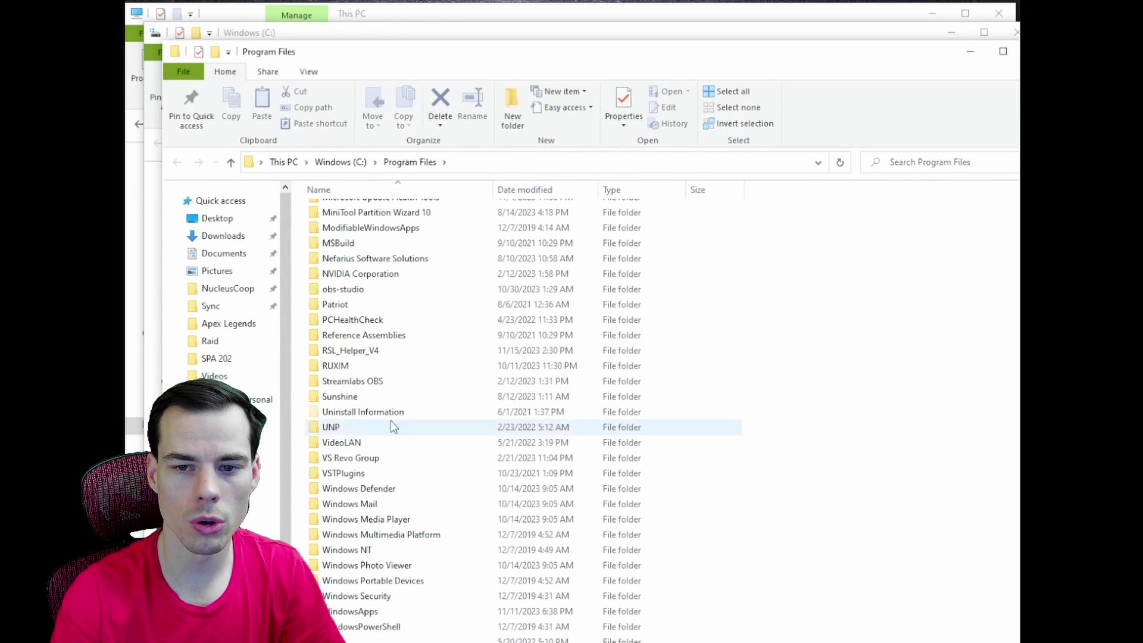
{"action": "double_click", "coordinate": [387, 352]}
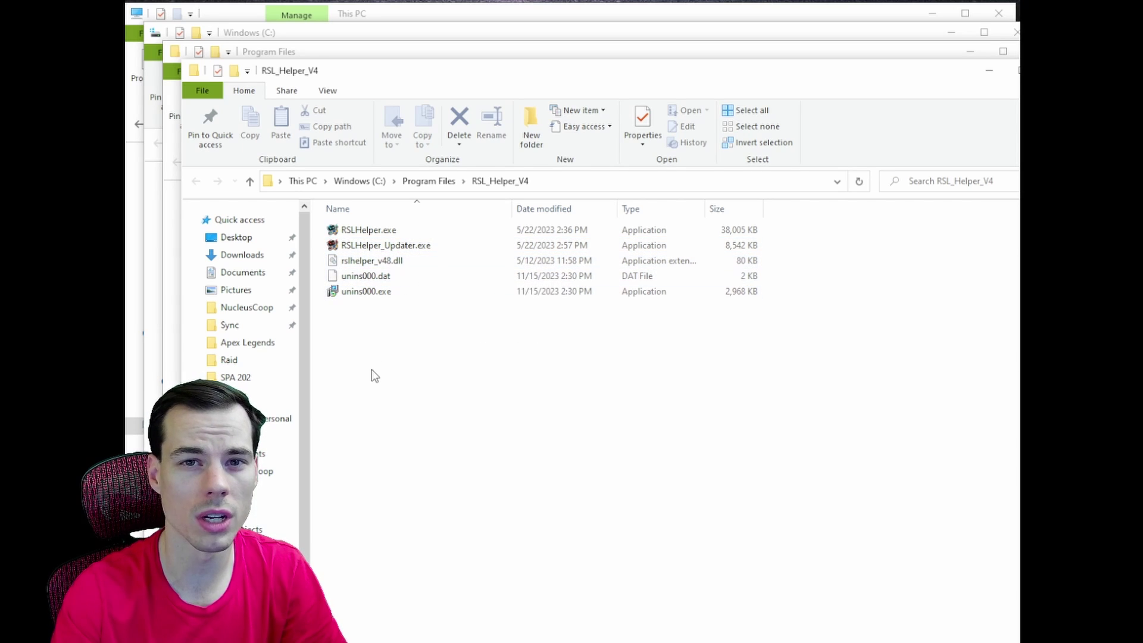
- Run RSLHelper.exe as administrator, accept the update download, and start the updated helper
{"action": "left_click", "coordinate": [408, 231]}
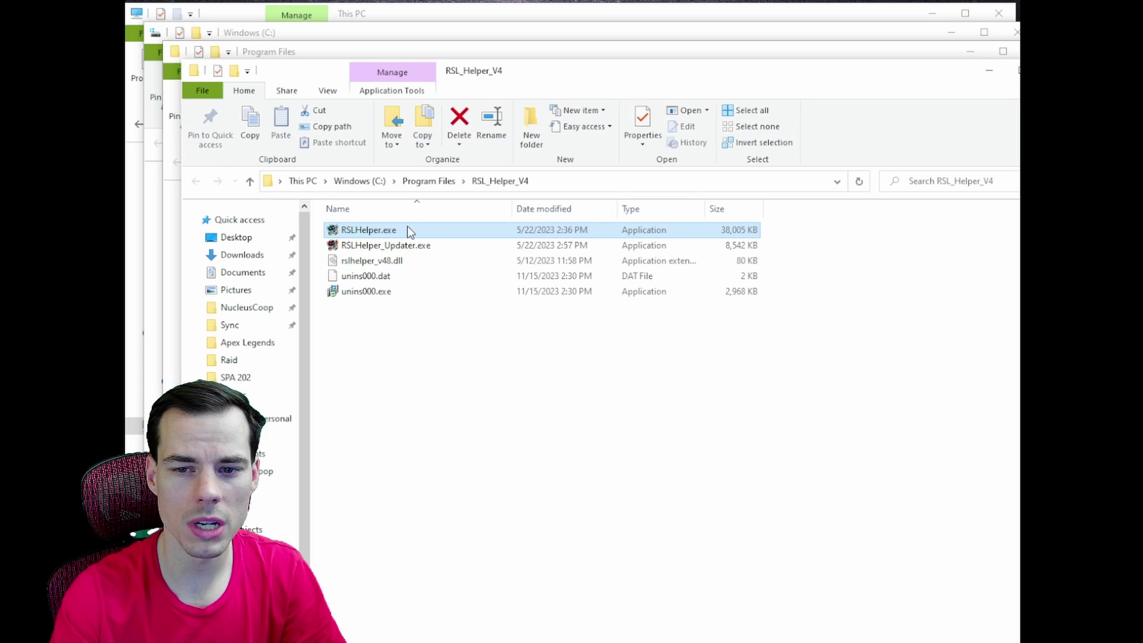
{"action": "right_click", "coordinate": [409, 234]}
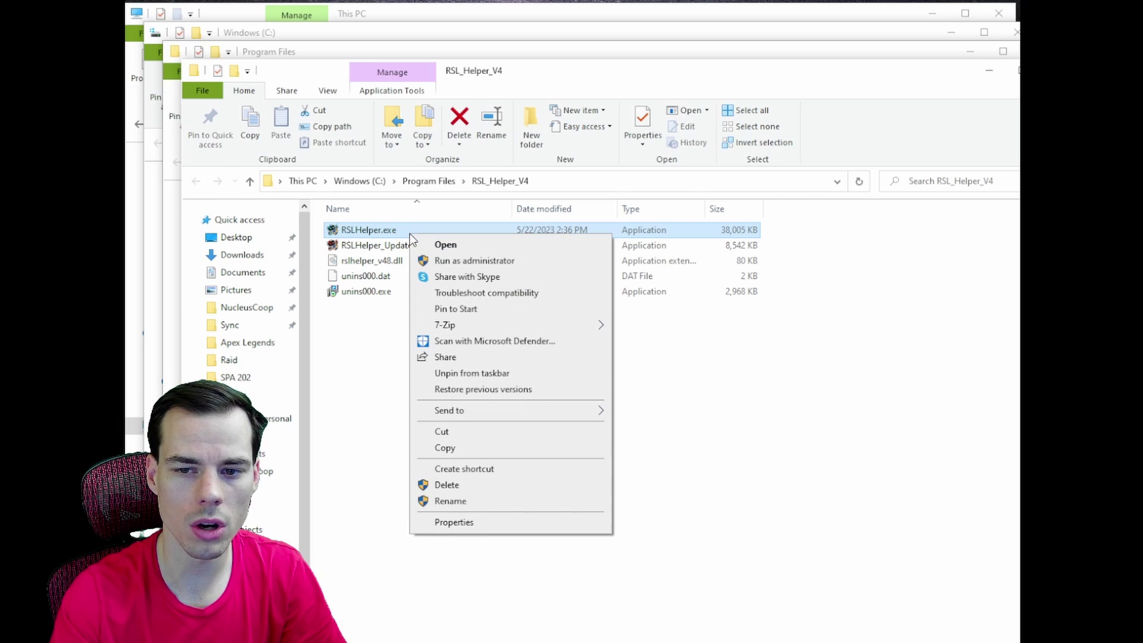
{"action": "left_click", "coordinate": [482, 262]}
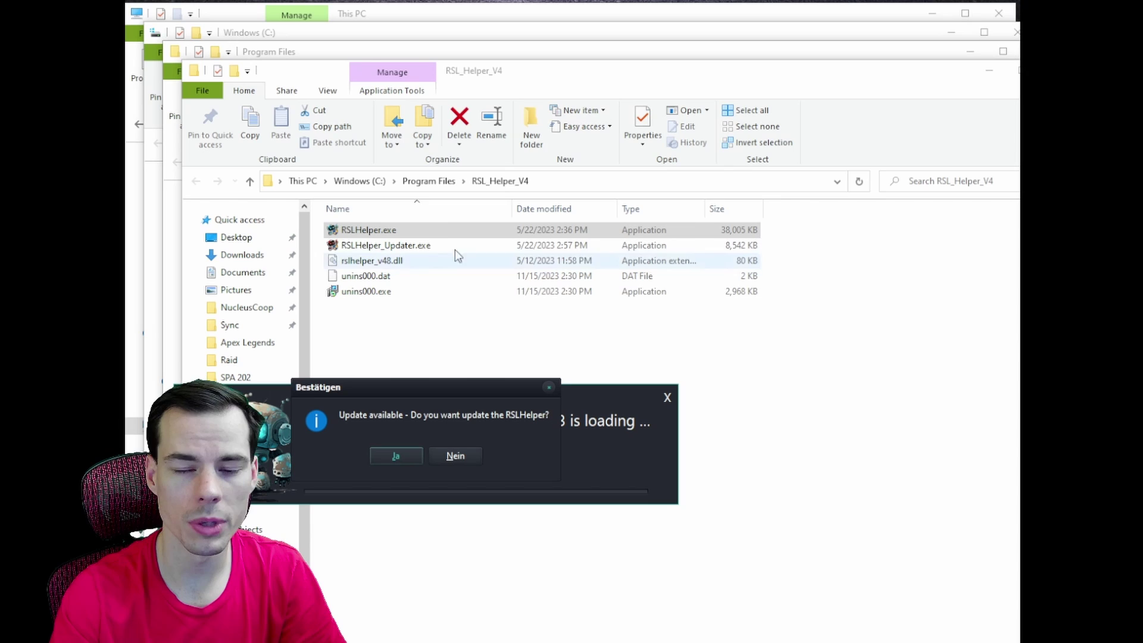
{"action": "left_click", "coordinate": [398, 460]}
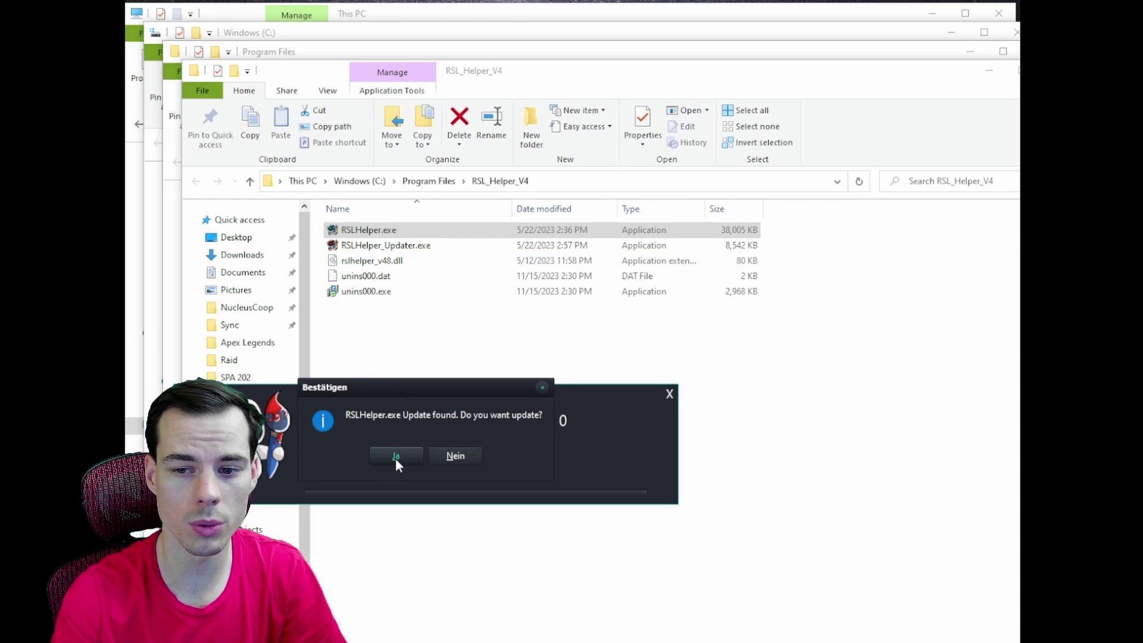
{"action": "left_click", "coordinate": [396, 457]}
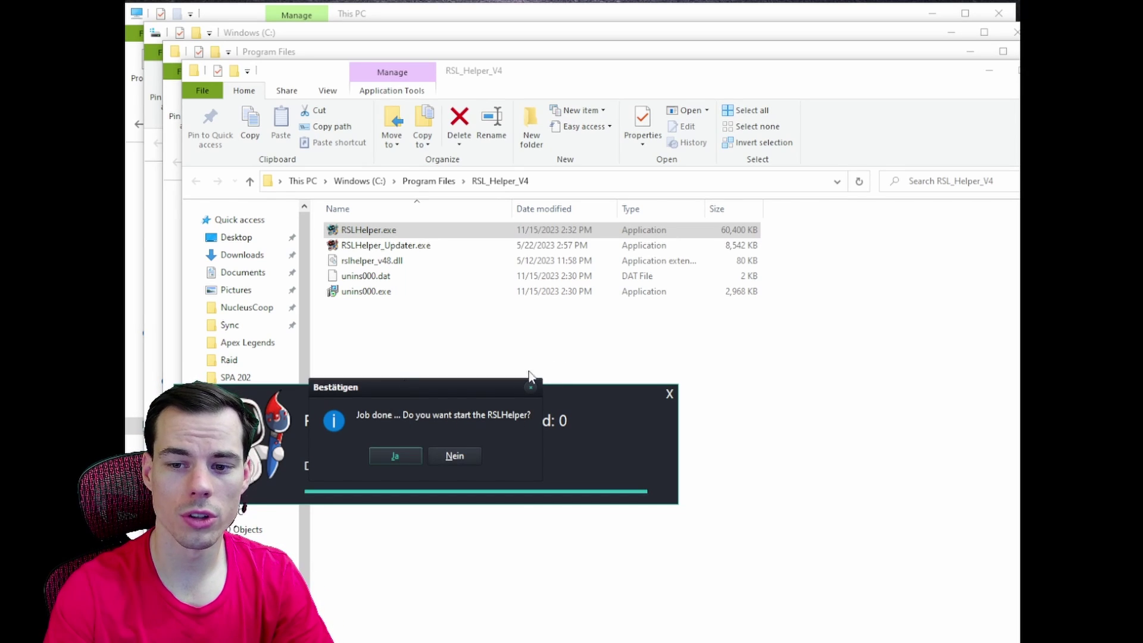
{"action": "left_click", "coordinate": [400, 456]}
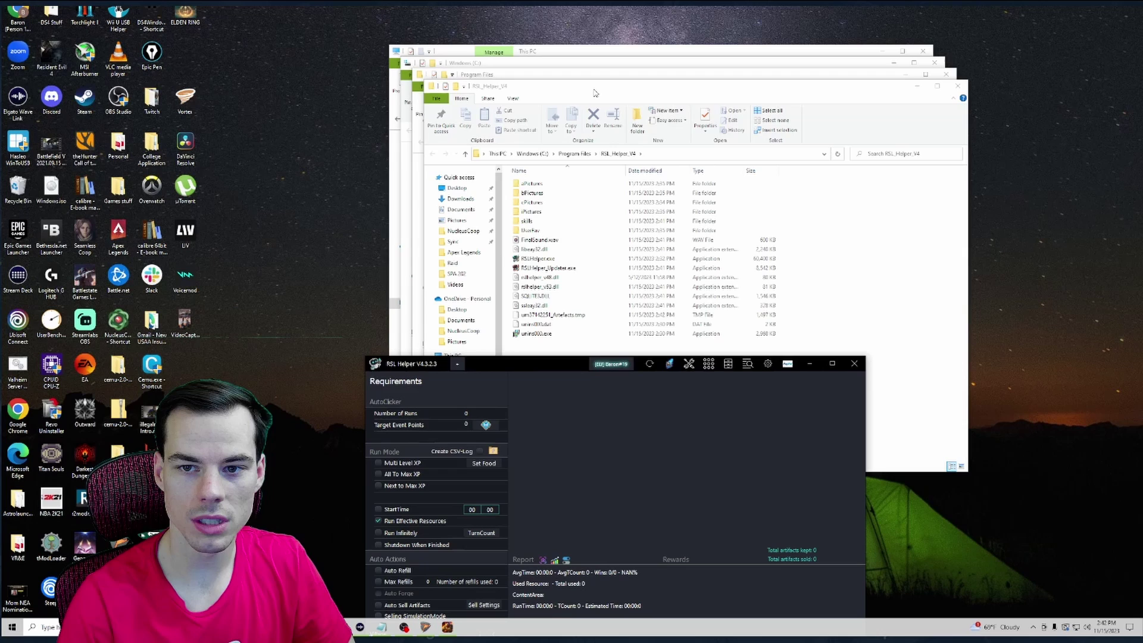
- Reposition the RSL_Helper_V4 folder window, then switch to Discord's shard-pulls channel with Alt+Tab
{"action": "left_click_drag", "start_coordinate": [594, 93], "coordinate": [497, 52]}
{"action": "left_click_drag", "start_coordinate": [428, 341], "coordinate": [456, 136]}
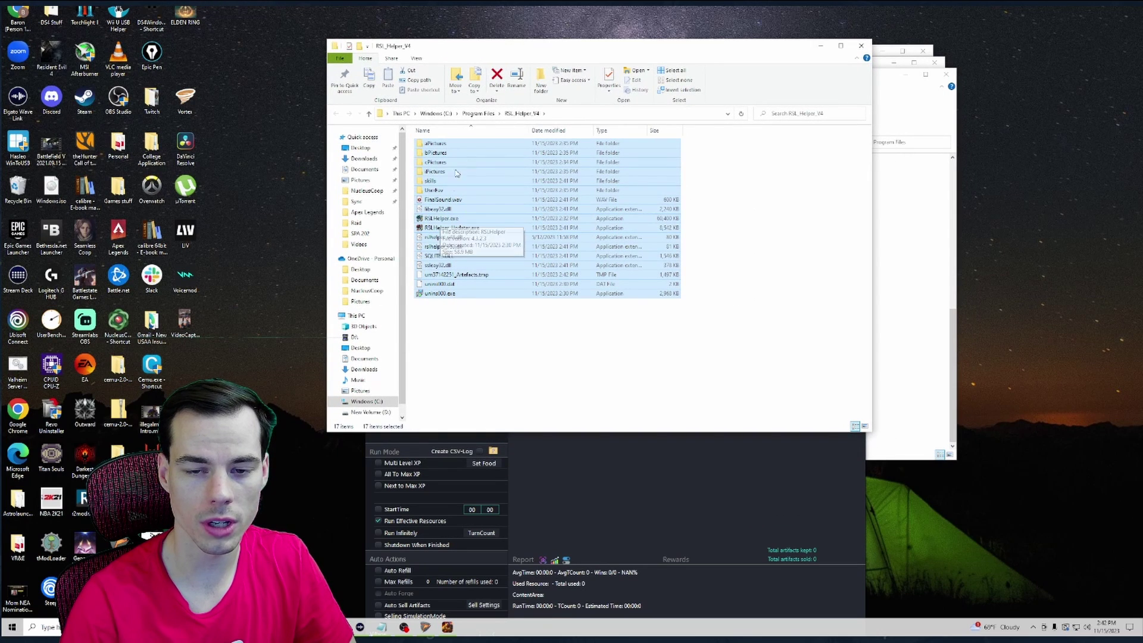
{"action": "left_click", "coordinate": [752, 337]}
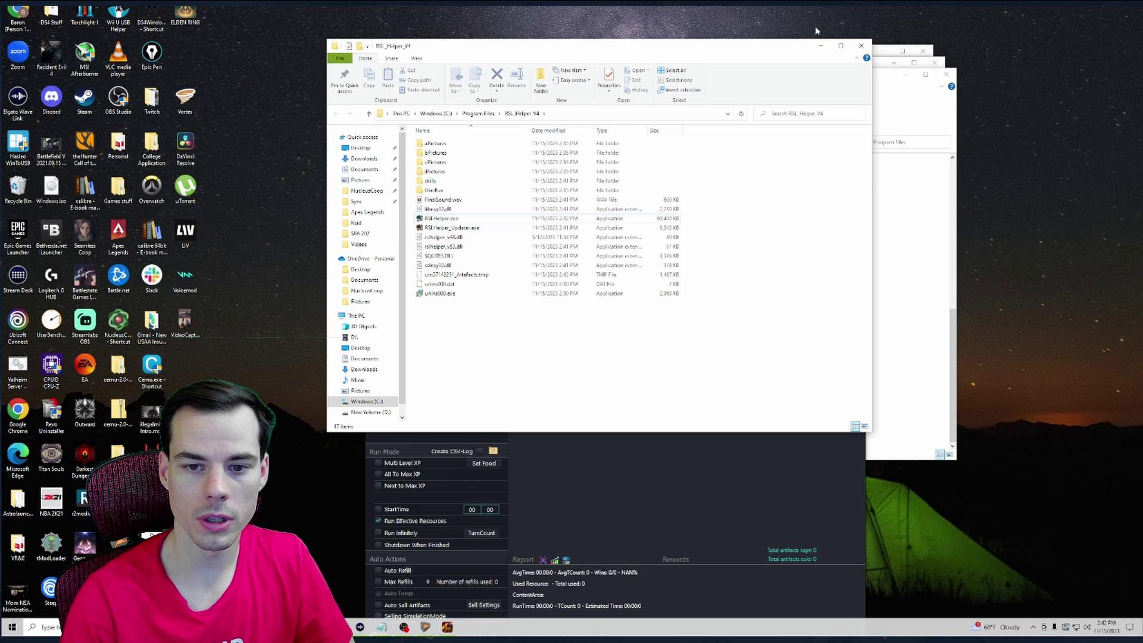
{"action": "left_click_drag", "start_coordinate": [792, 50], "coordinate": [819, 55]}
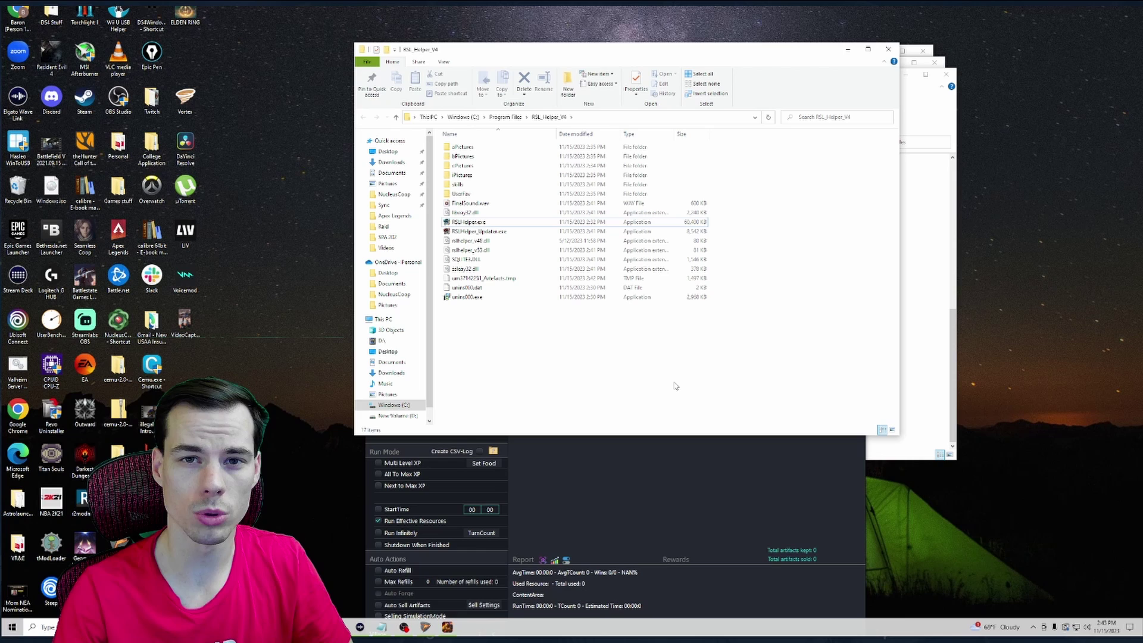
{"action": "key", "text": "alt+Tab"}
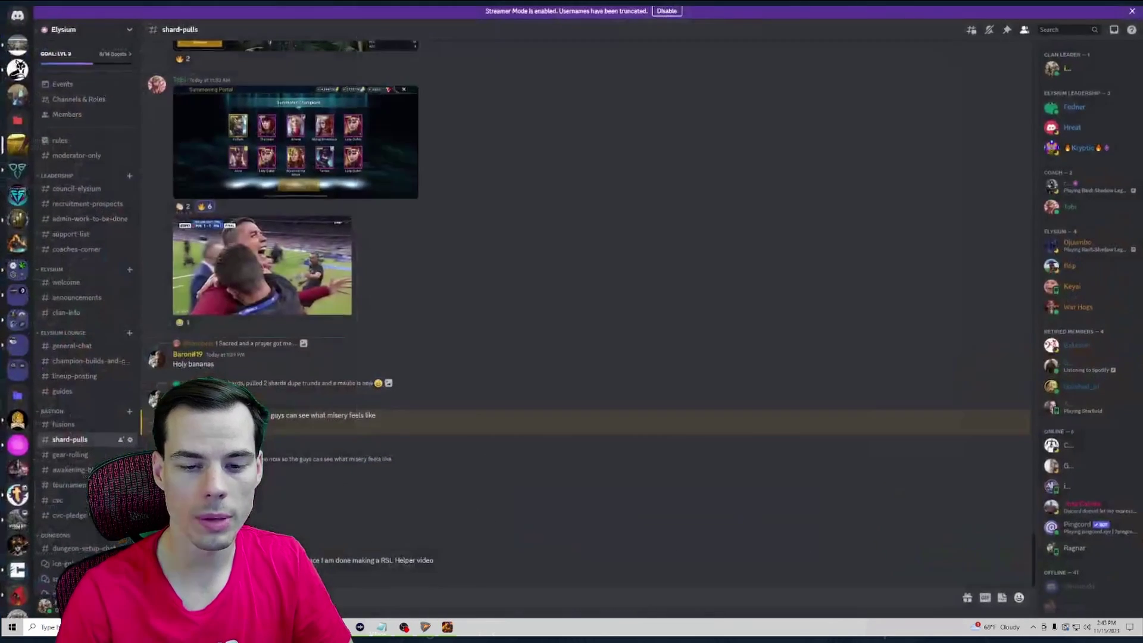
- Read rsl-helper-v4-english's pinned tips on looping updaters and blocked data connections, then minimise Discord
{"action": "left_click", "coordinate": [17, 194]}
{"action": "left_click", "coordinate": [1007, 31]}
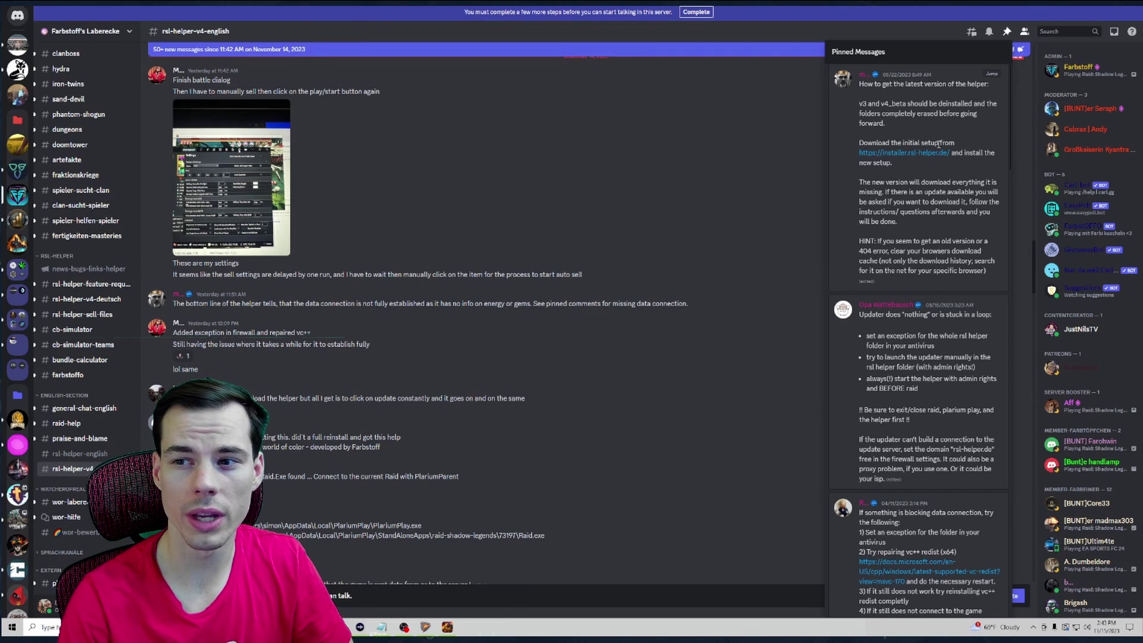
{"action": "scroll", "coordinate": [898, 348], "scroll_direction": "down", "scroll_amount": 3}
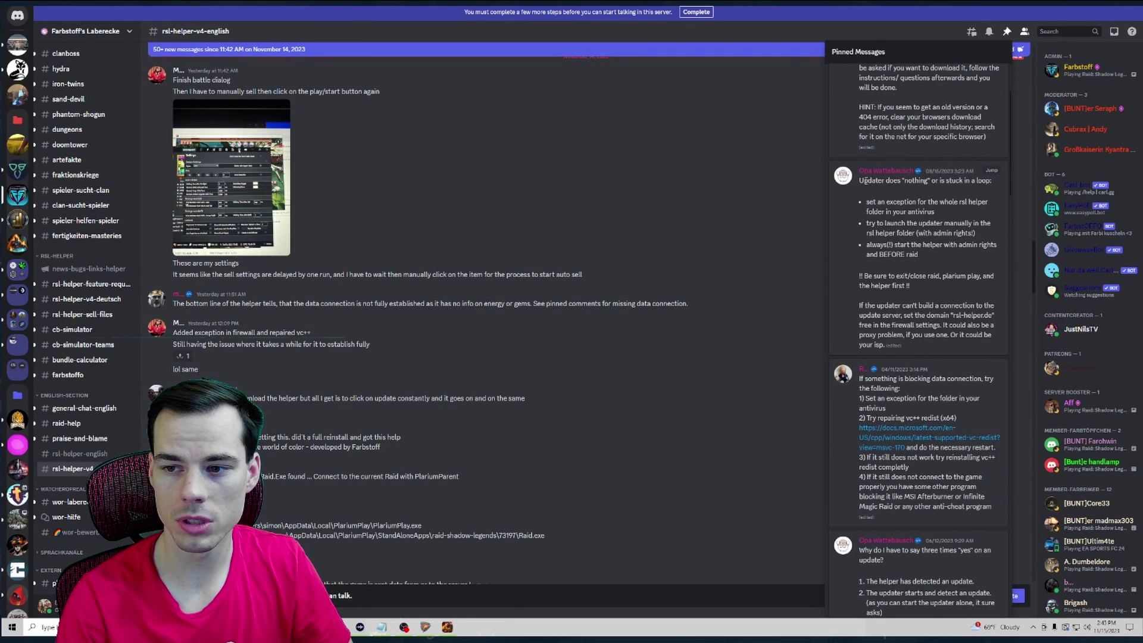
{"action": "left_click_drag", "start_coordinate": [863, 180], "coordinate": [933, 271]}
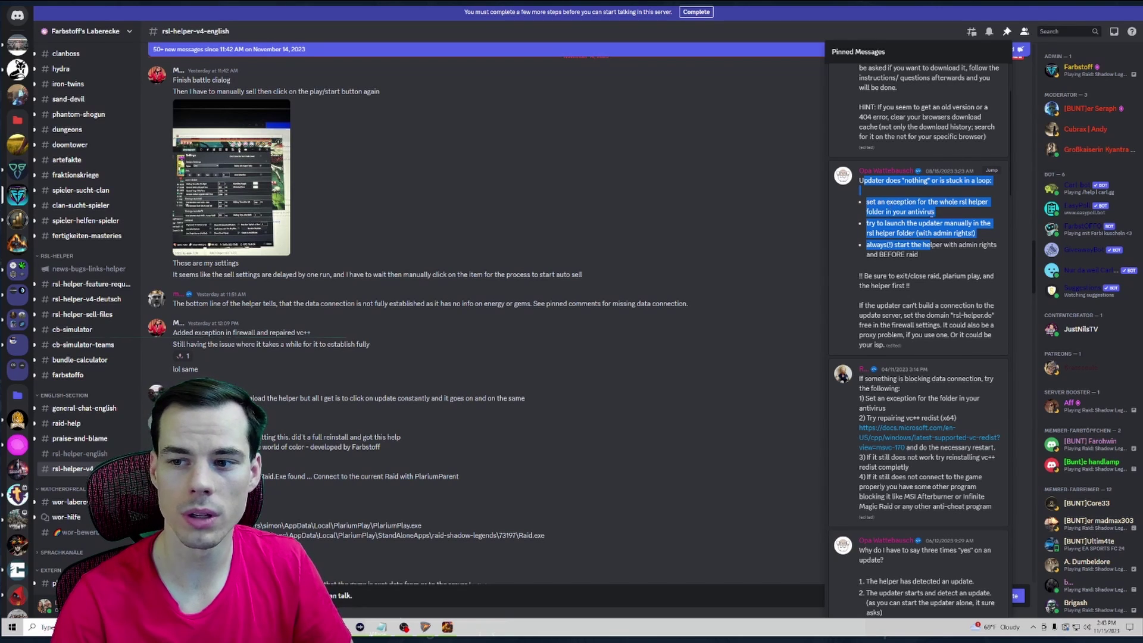
{"action": "left_click", "coordinate": [915, 247]}
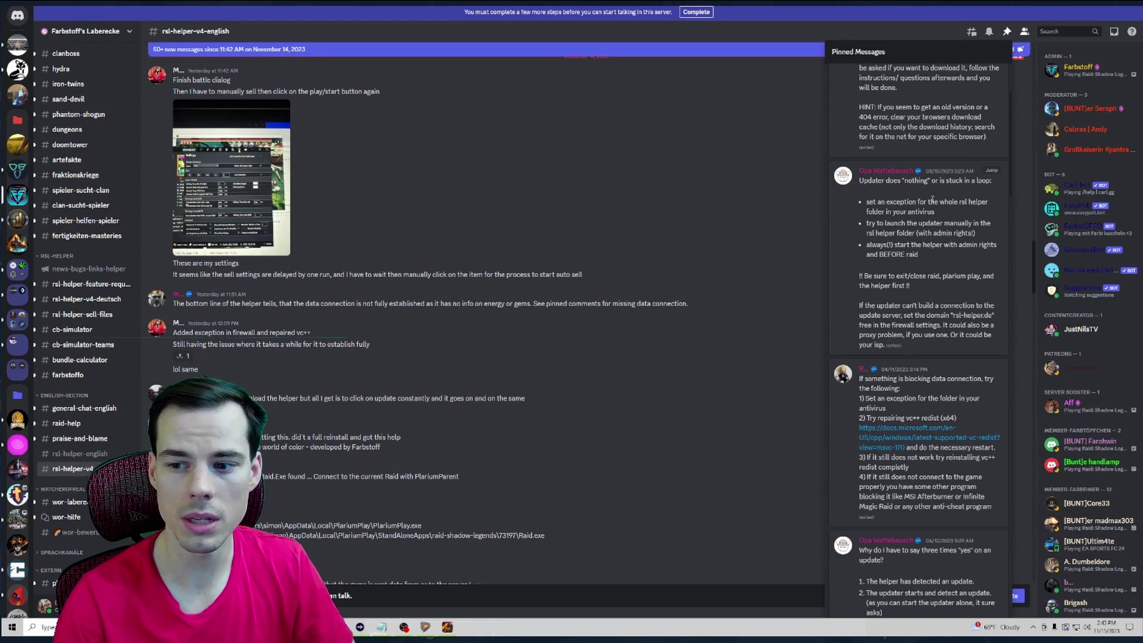
{"action": "left_click_drag", "start_coordinate": [889, 381], "coordinate": [931, 394]}
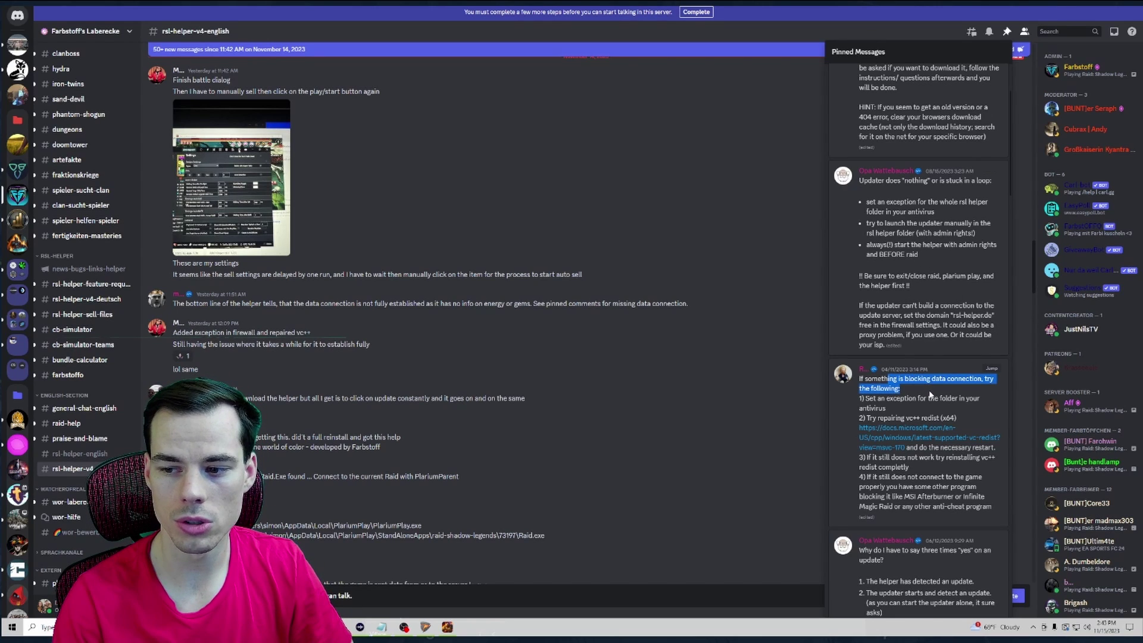
{"action": "left_click", "coordinate": [923, 395]}
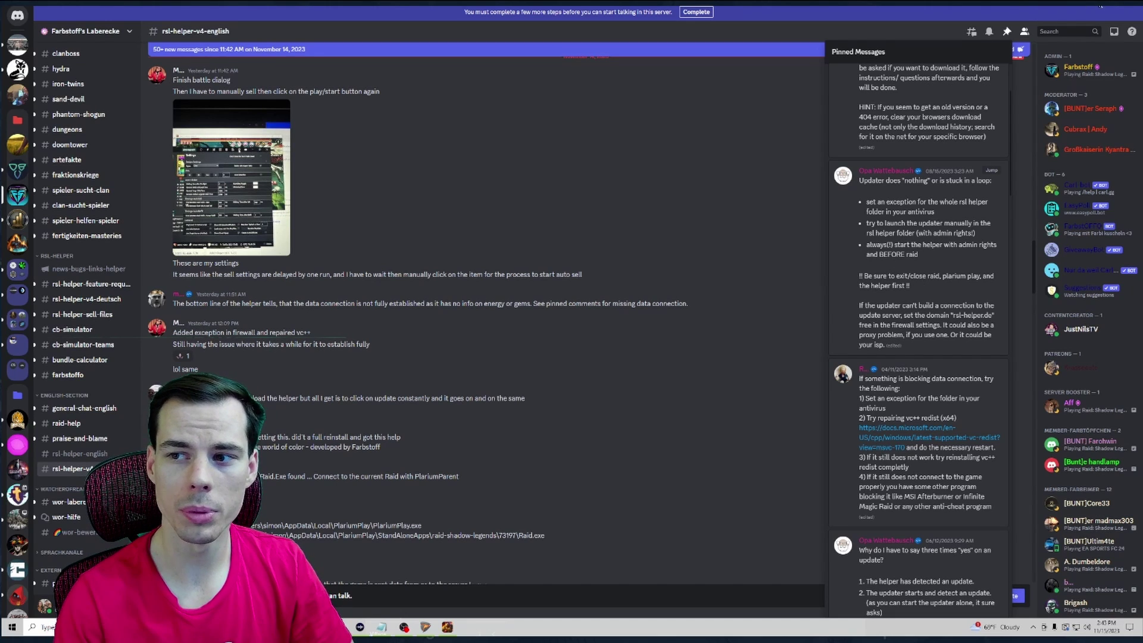
{"action": "left_click", "coordinate": [1112, 5]}
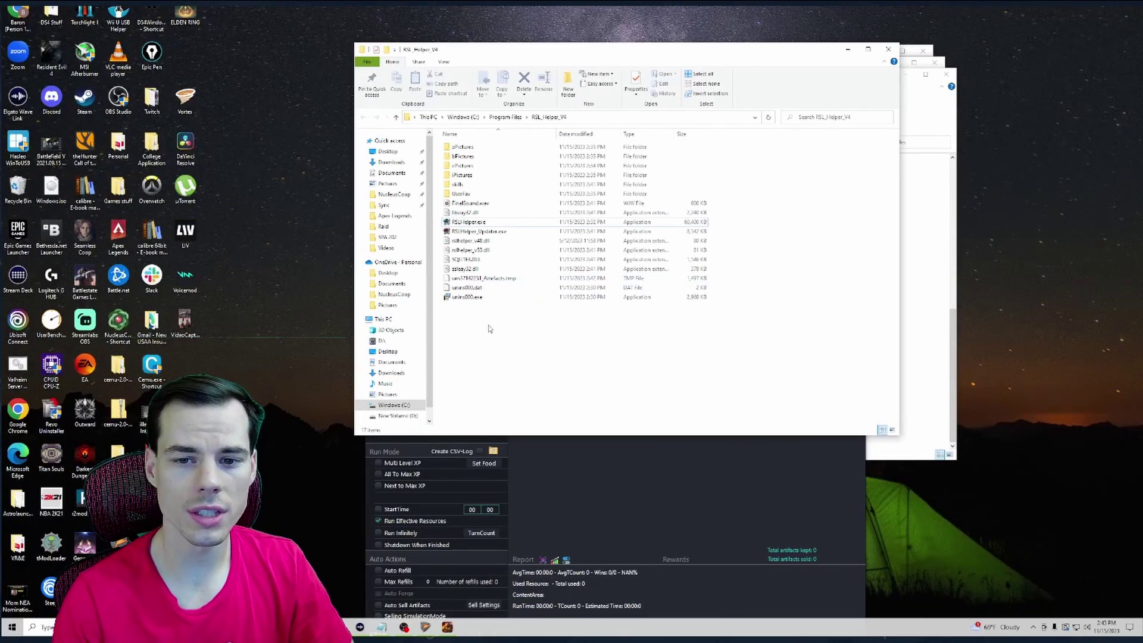
- Close both RSL_Helper_V4 Explorer windows and move the RSL Helper window higher up
{"action": "left_click", "coordinate": [888, 49]}
{"action": "left_click", "coordinate": [857, 51]}
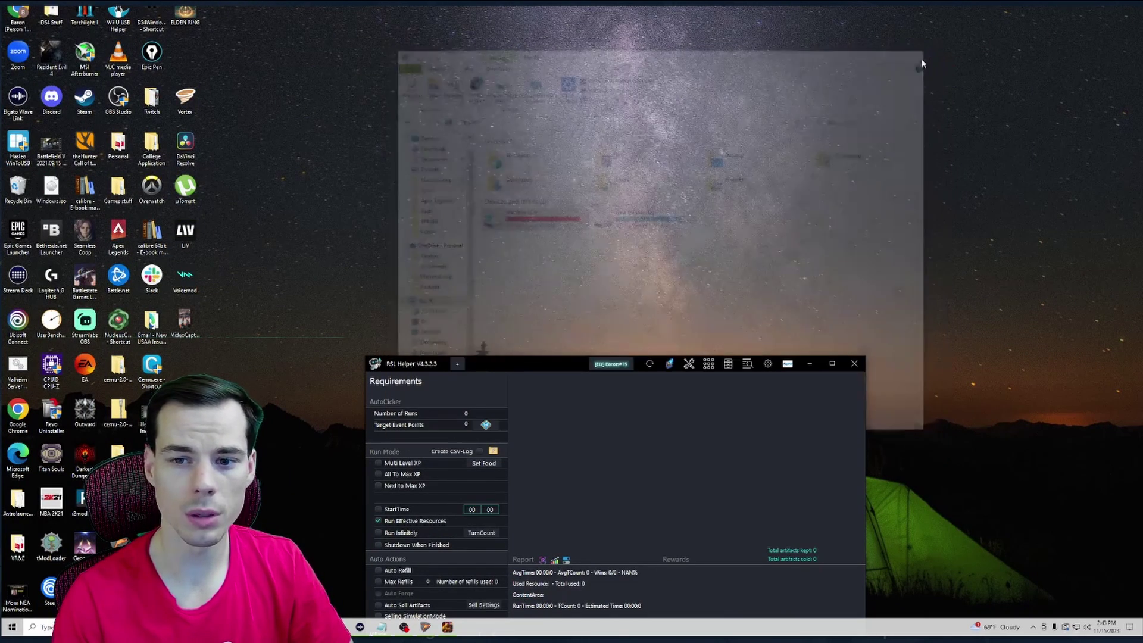
{"action": "left_click_drag", "start_coordinate": [535, 361], "coordinate": [535, 125]}
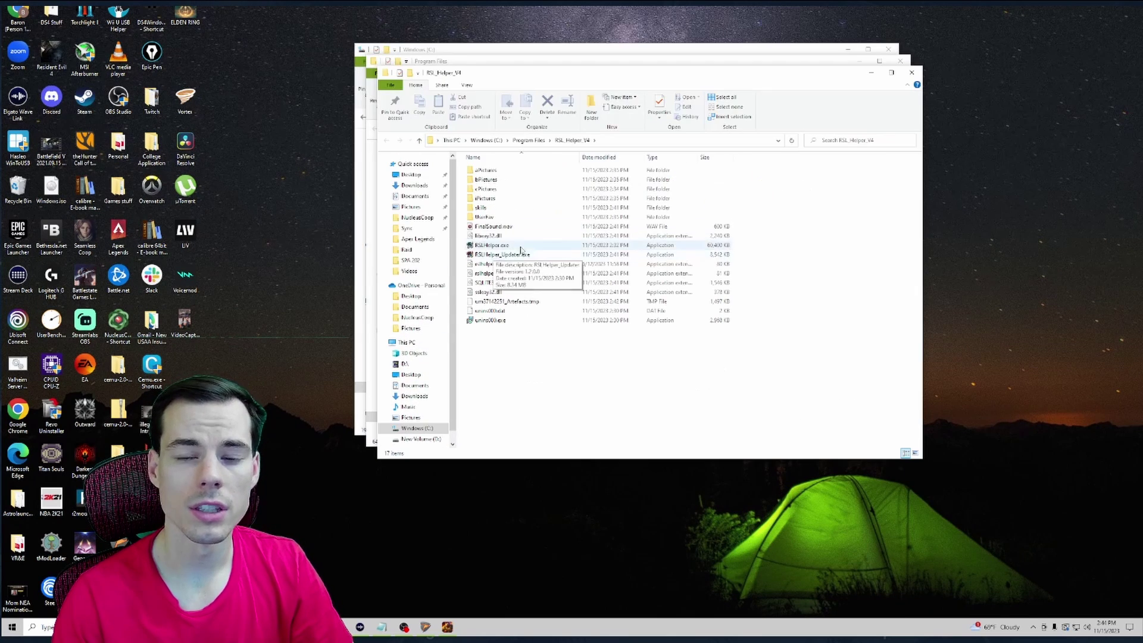
- Select all RSL_Helper_V4 files and start a delete, then cancel it and deselect the files
{"action": "left_click_drag", "start_coordinate": [537, 364], "coordinate": [608, 177]}
{"action": "right_click", "coordinate": [551, 204]}
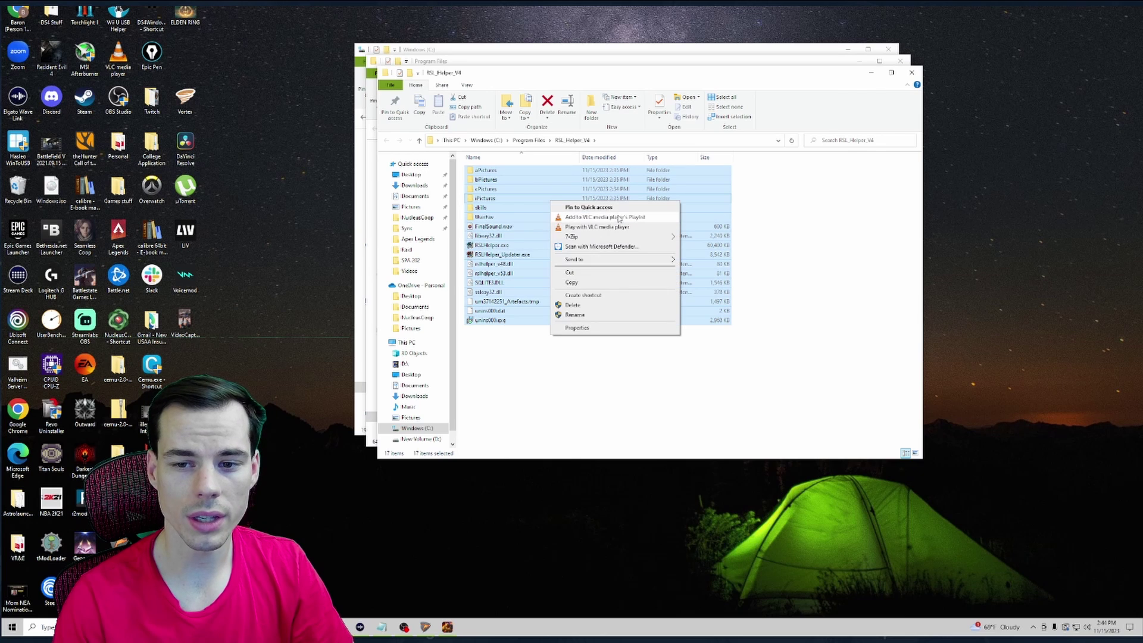
{"action": "left_click", "coordinate": [588, 307]}
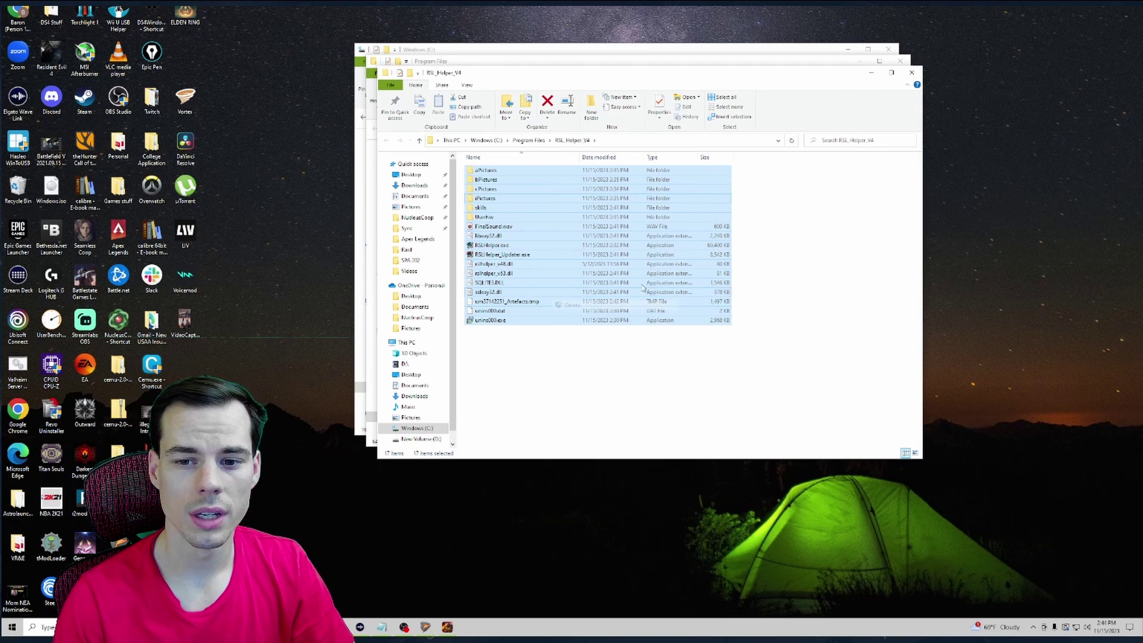
{"action": "left_click", "coordinate": [665, 192]}
{"action": "left_click", "coordinate": [605, 402]}
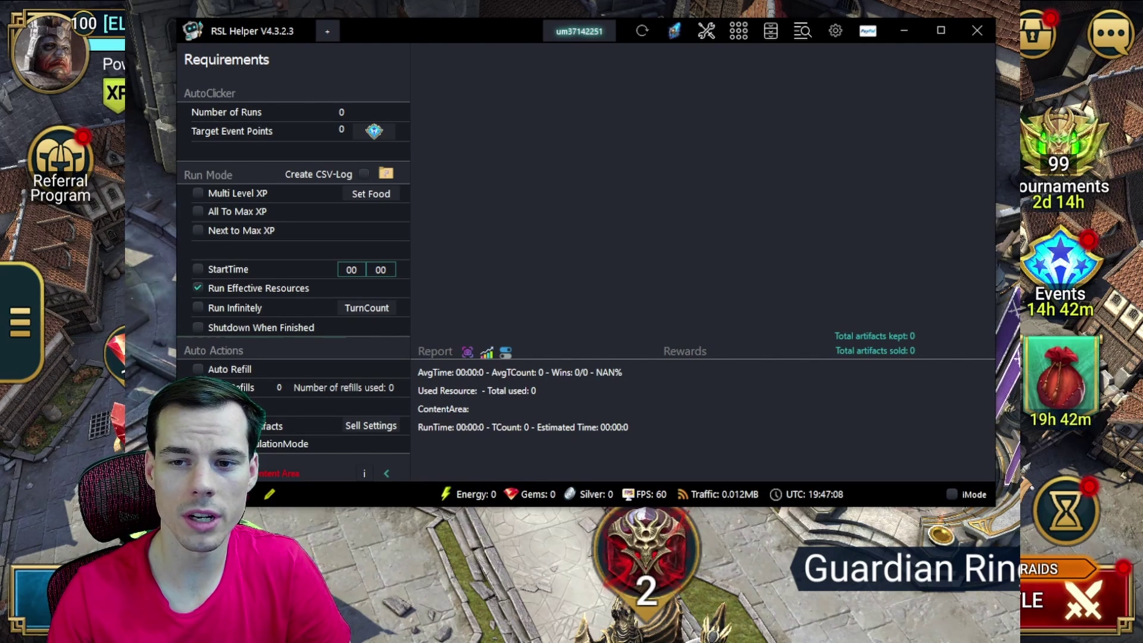
- Move RSL Helper aside and open Doom Tower floor 91's team setup in Raid
{"action": "left_click_drag", "start_coordinate": [430, 35], "coordinate": [384, 84]}
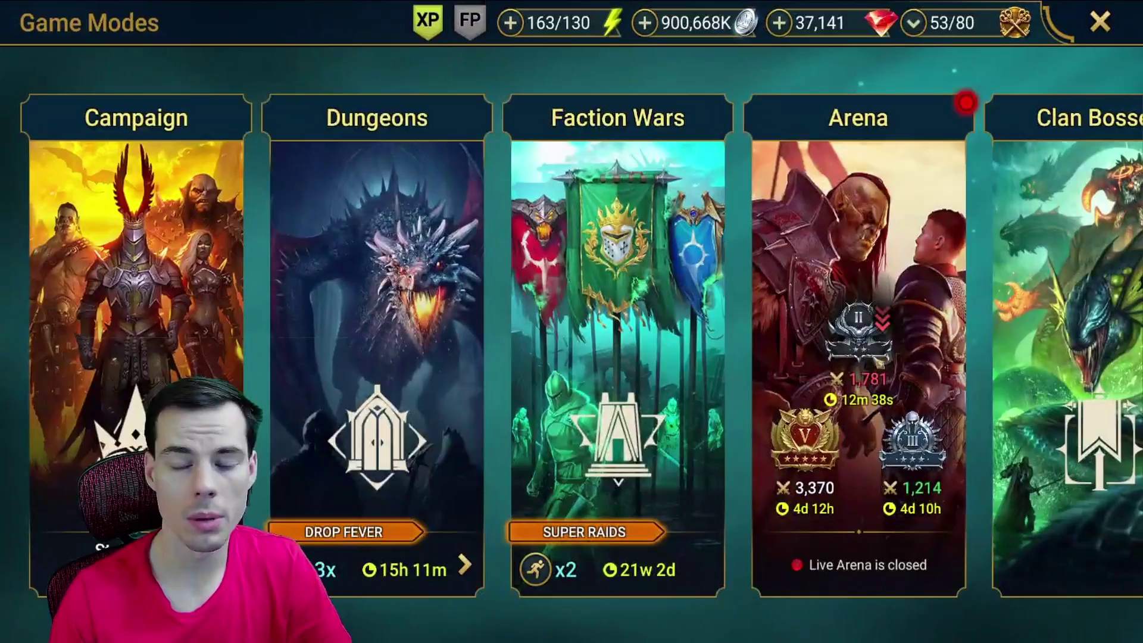
{"action": "left_click_drag", "start_coordinate": [833, 310], "coordinate": [500, 310]}
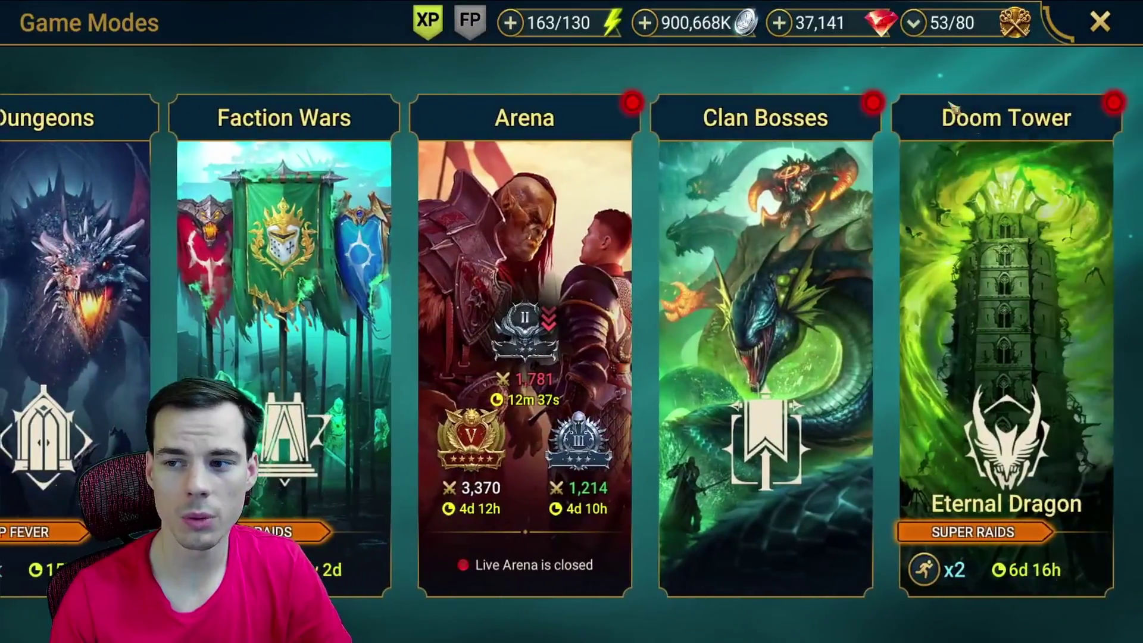
{"action": "left_click", "coordinate": [1005, 333]}
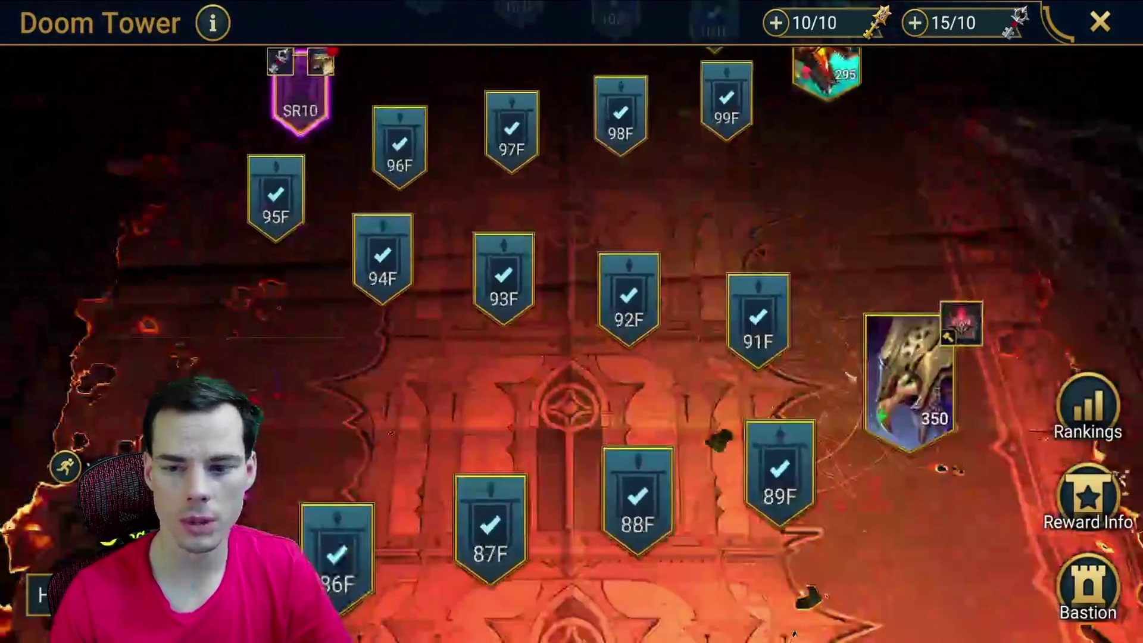
{"action": "left_click", "coordinate": [766, 342]}
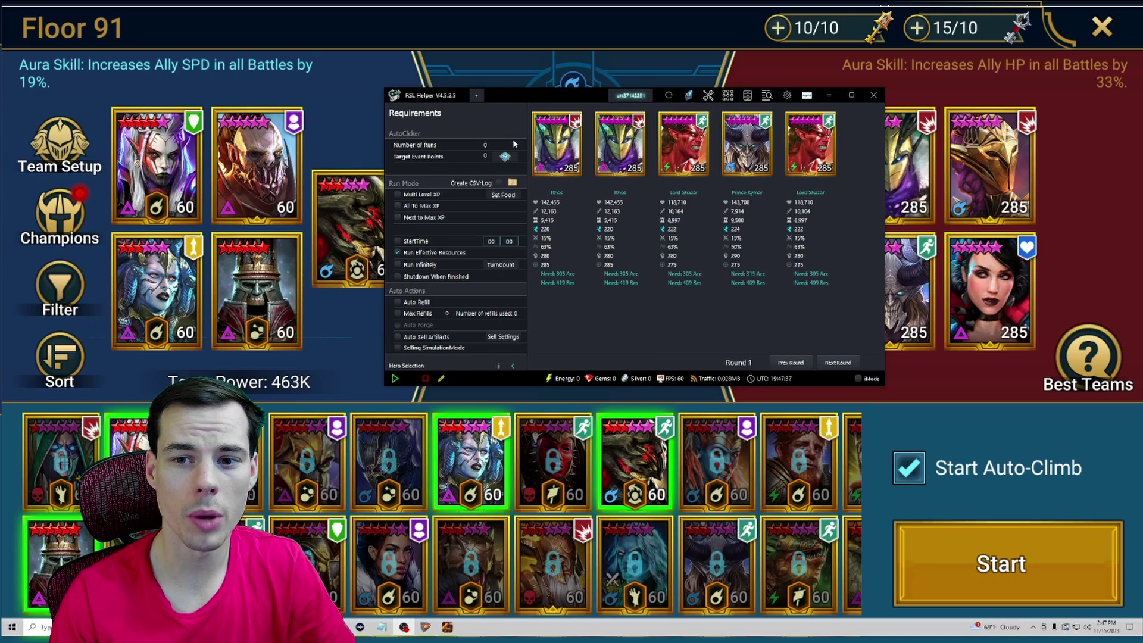
- Check the team's artifact assignments in RSL Helper, then start the Floor 91 battle
{"action": "left_click", "coordinate": [729, 96]}
{"action": "left_click", "coordinate": [582, 317]}
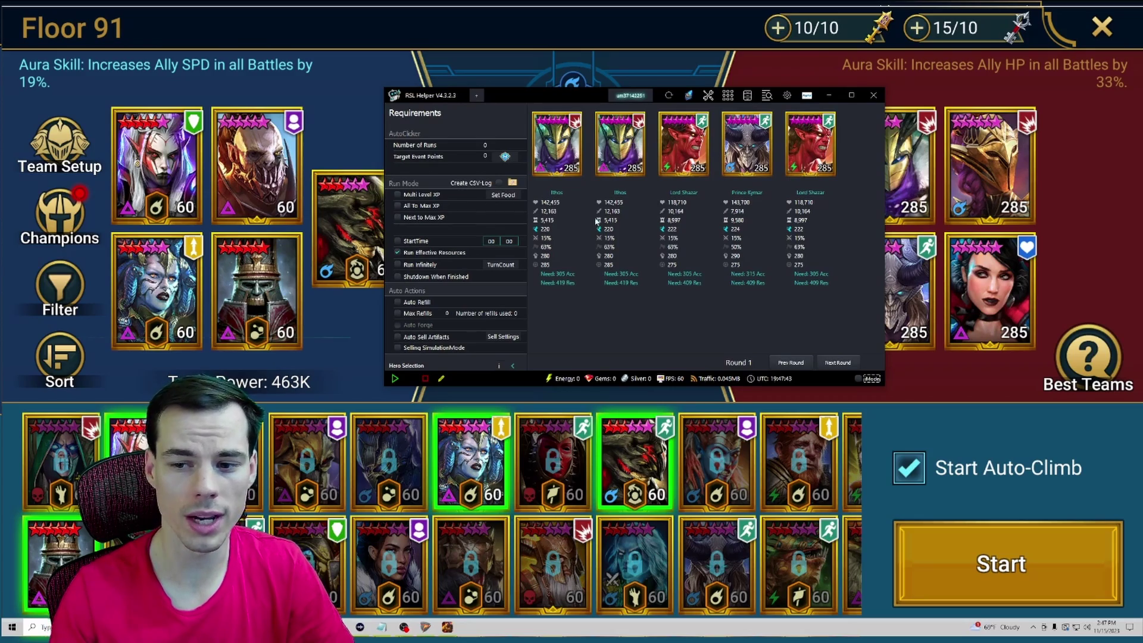
{"action": "left_click", "coordinate": [1000, 545]}
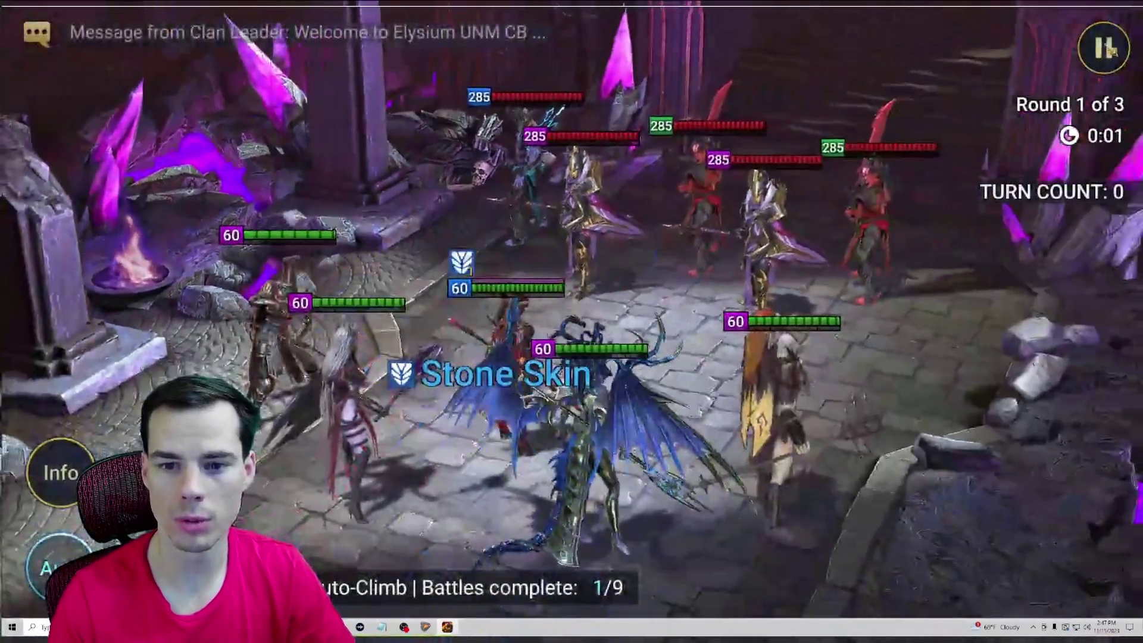
- Pause the Floor 91 battle and end it early
{"action": "key", "text": "Escape"}
{"action": "left_click", "coordinate": [329, 321]}
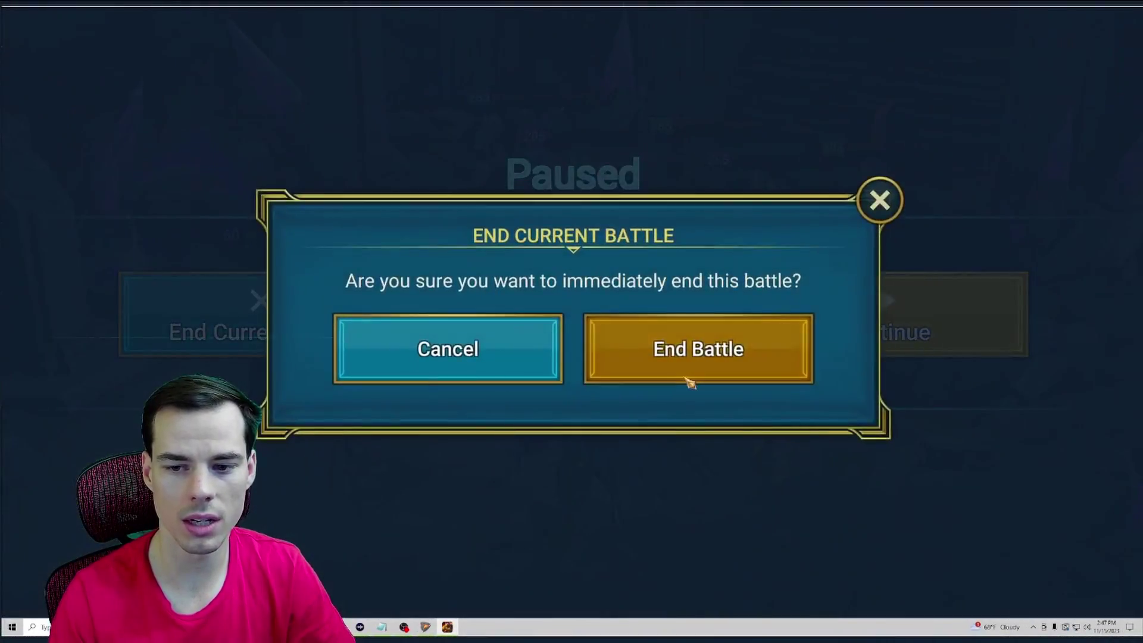
{"action": "left_click", "coordinate": [686, 378]}
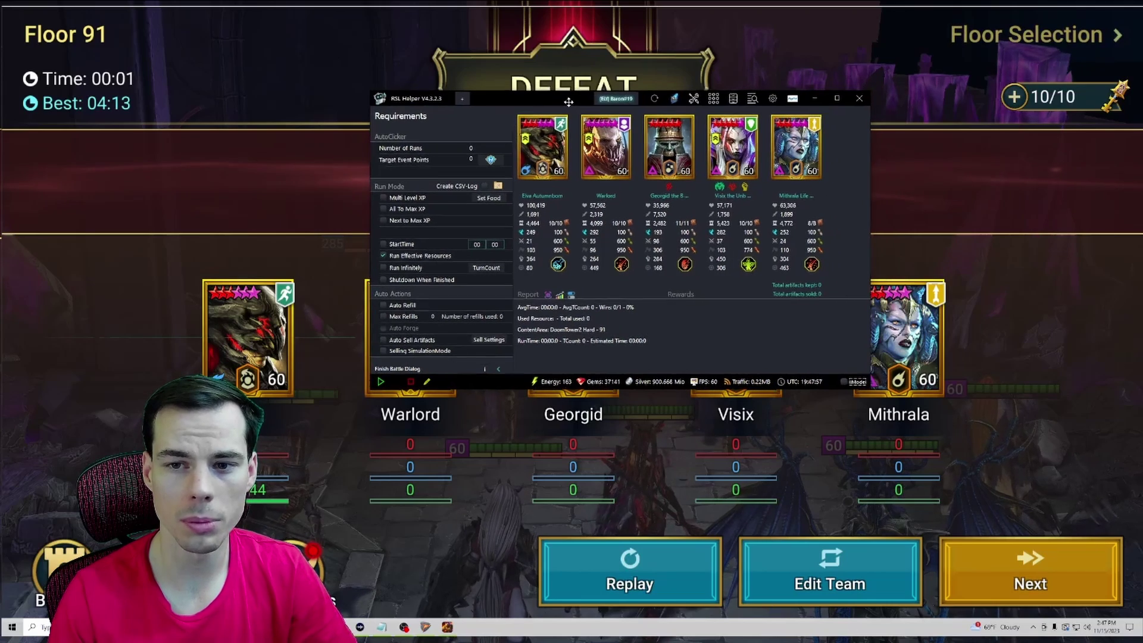
- Show the account's champions in the Champion Index, then view the artifacts in the Inventory Index
{"action": "left_click", "coordinate": [733, 98]}
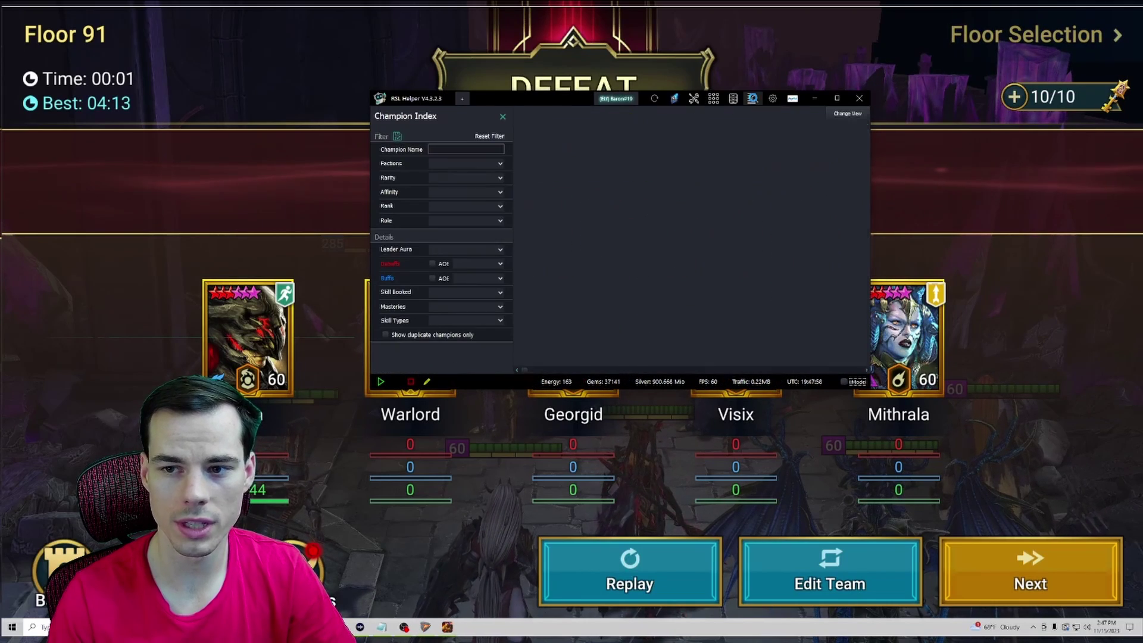
{"action": "left_click_drag", "start_coordinate": [574, 104], "coordinate": [560, 95]}
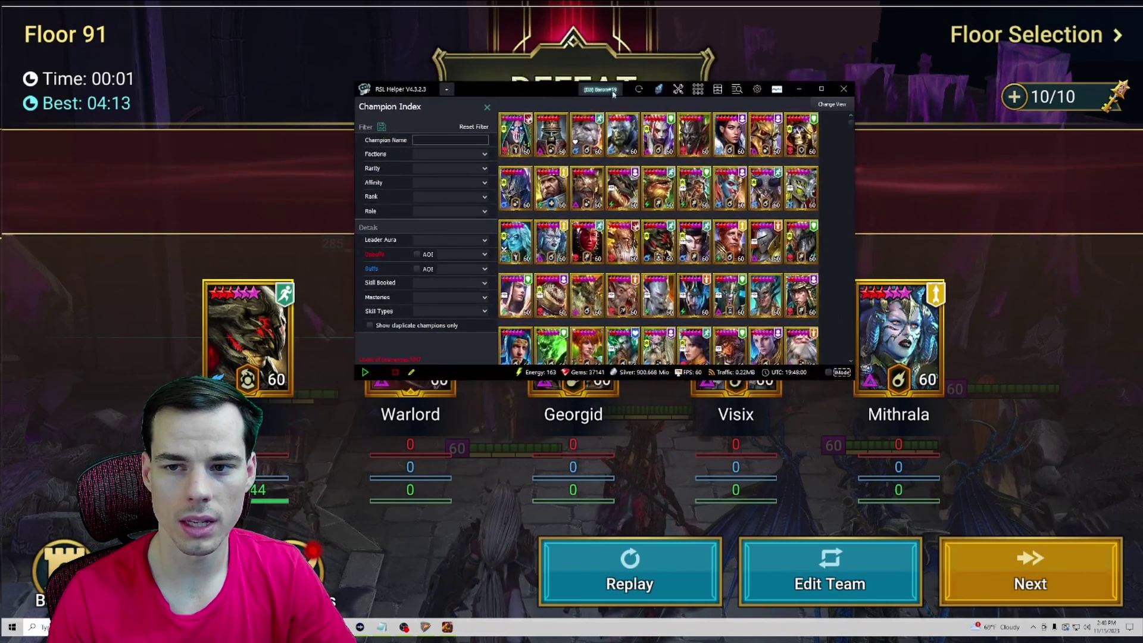
{"action": "left_click", "coordinate": [697, 89]}
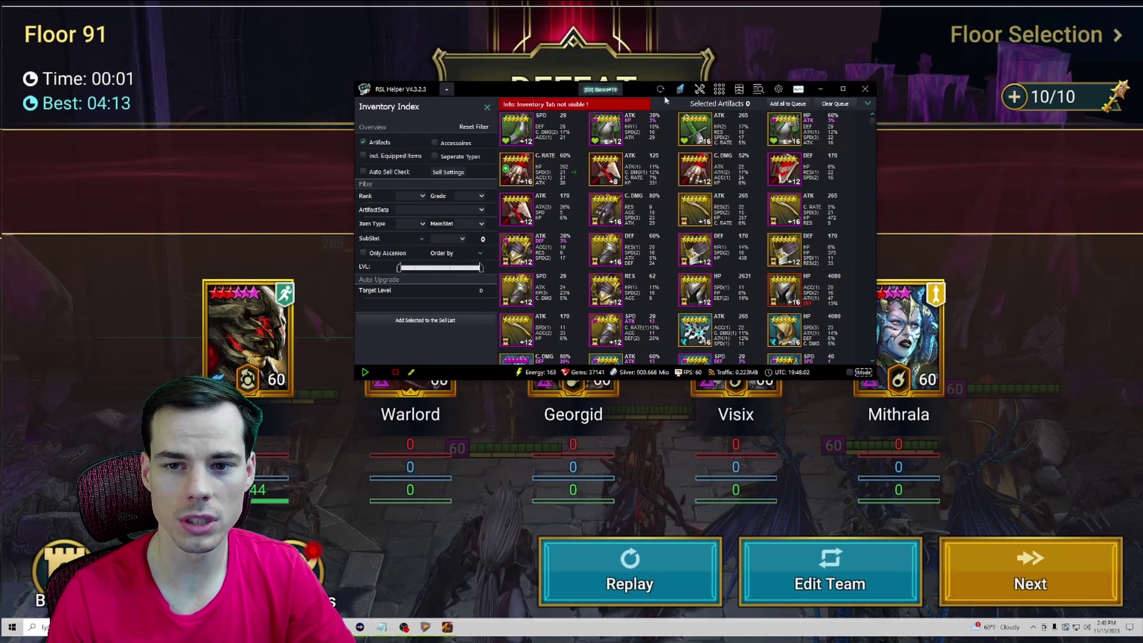